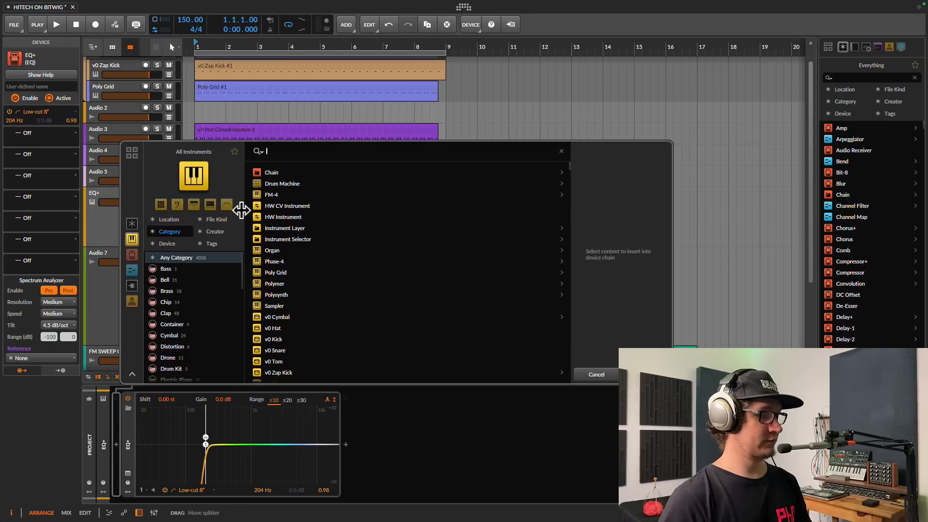
Insert a Poly Grid instrument from a 'poly' search and open its patch editor.
{"action": "type", "text": "poly"}
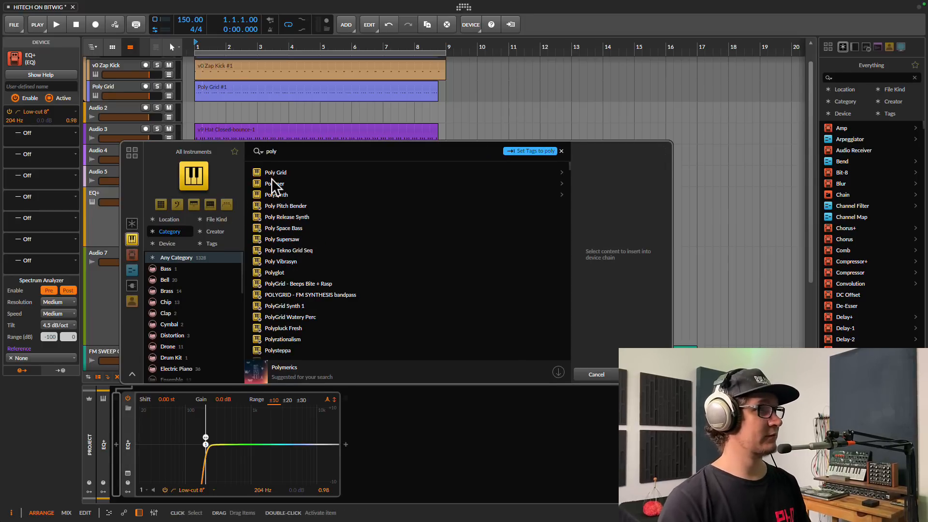
{"action": "double_click", "coordinate": [272, 176]}
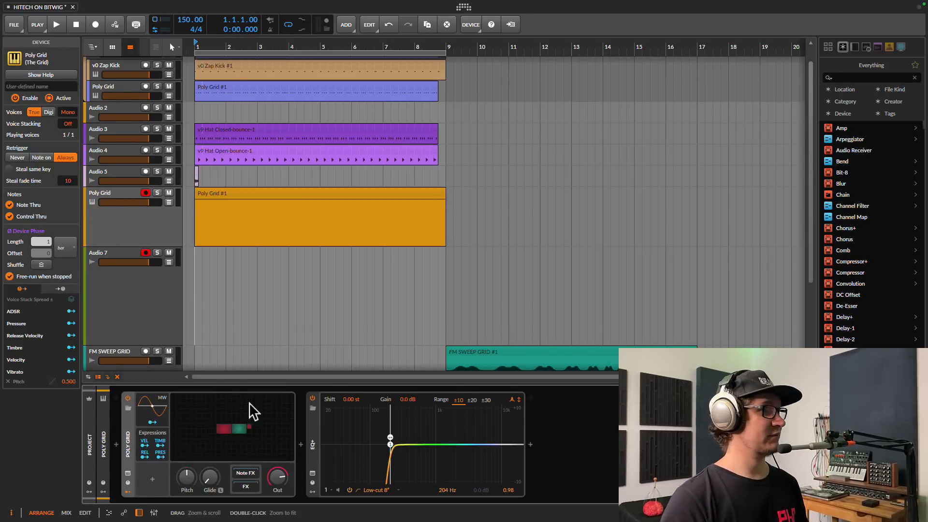
{"action": "left_click", "coordinate": [234, 429]}
Spread the output, ADSR and Union modules apart; set ADSR attack to zero and sustain to full.
{"action": "left_click_drag", "start_coordinate": [553, 222], "coordinate": [726, 223]}
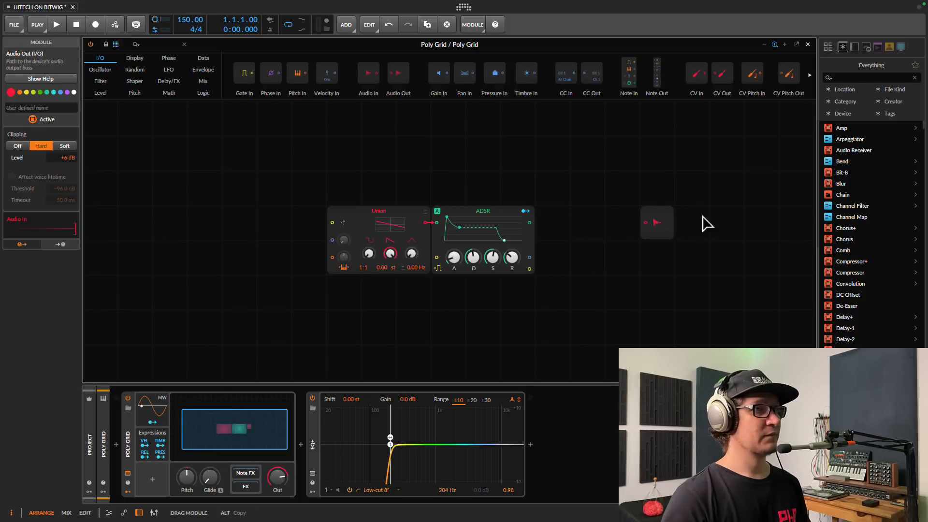
{"action": "left_click_drag", "start_coordinate": [491, 222], "coordinate": [628, 218]}
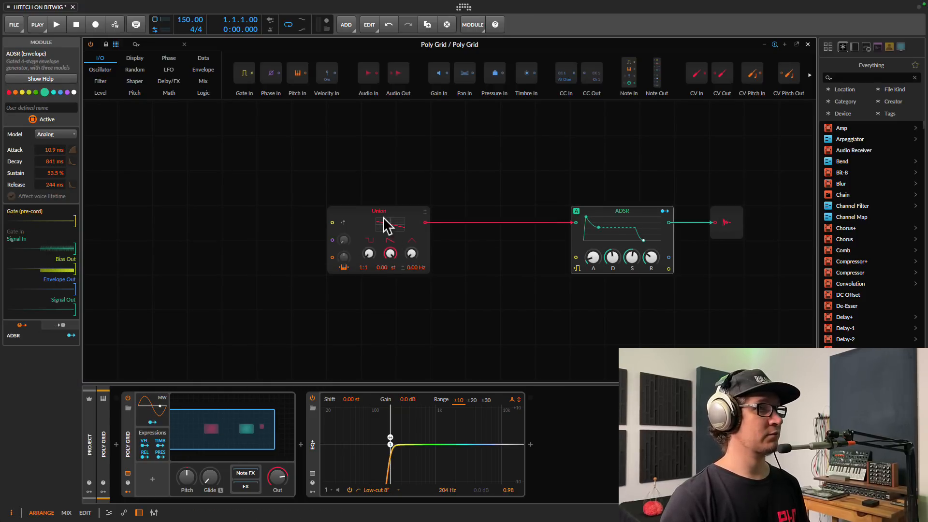
{"action": "left_click_drag", "start_coordinate": [398, 221], "coordinate": [462, 227]}
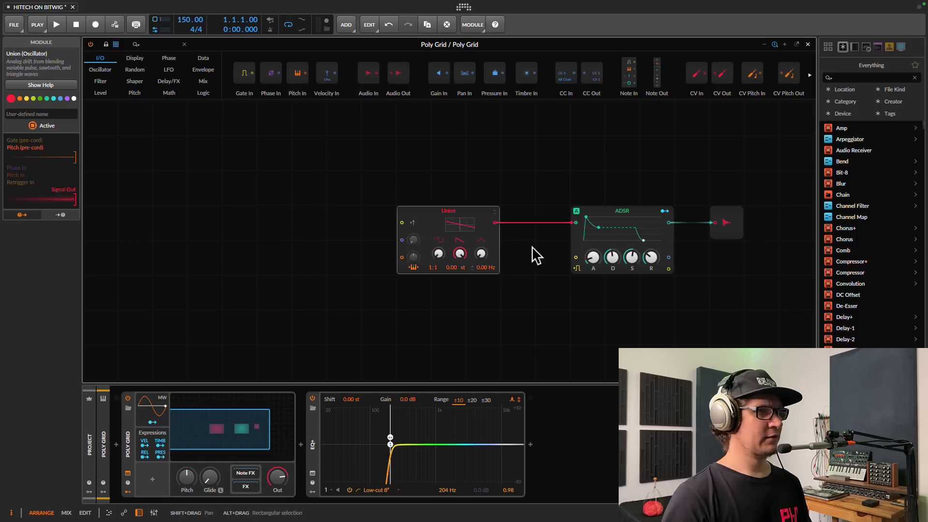
{"action": "left_click_drag", "start_coordinate": [630, 258], "coordinate": [650, 256]}
Add an Arpeggiator (8 steps, 1/16, 1 octave) before Poly Grid, audition it, and reopen the patch.
{"action": "left_click", "coordinate": [215, 192]}
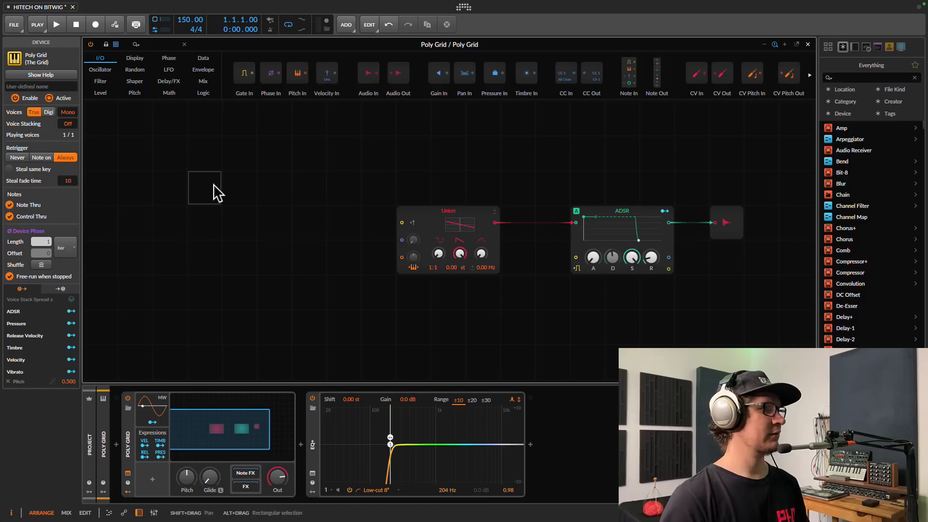
{"action": "left_click", "coordinate": [116, 445]}
{"action": "type", "text": "arp"}
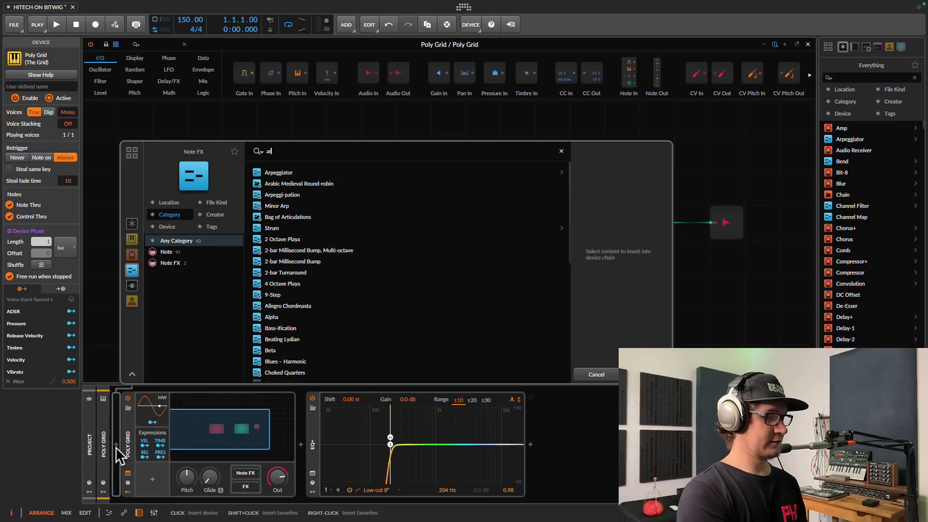
{"action": "double_click", "coordinate": [286, 172]}
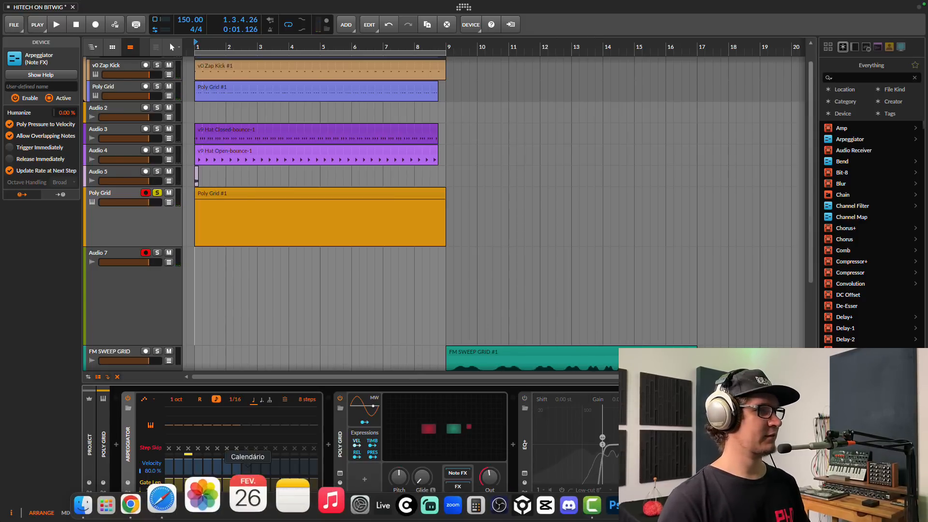
{"action": "key", "text": "space"}
{"action": "key", "text": "space"}
{"action": "left_click", "coordinate": [443, 431]}
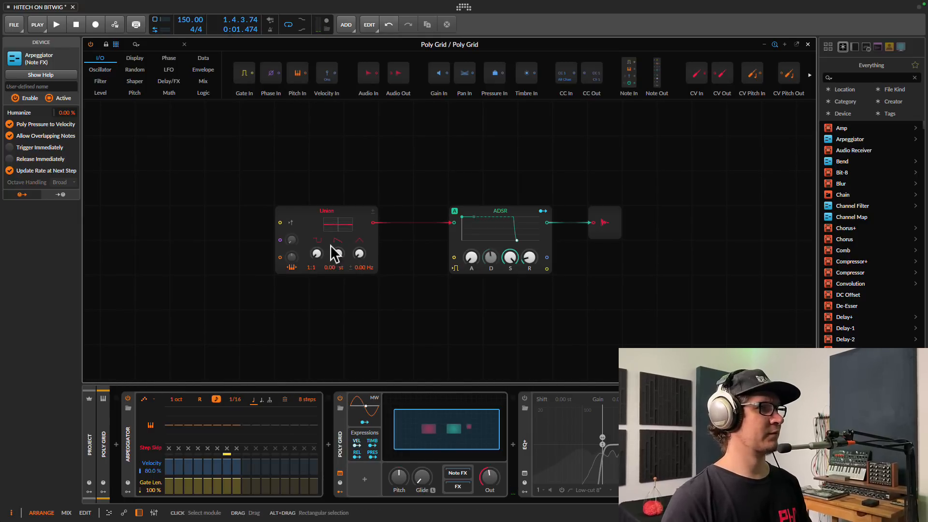
Switch Union to a square wave and raise the transpose of the first arpeggiator steps.
{"action": "left_click", "coordinate": [317, 254]}
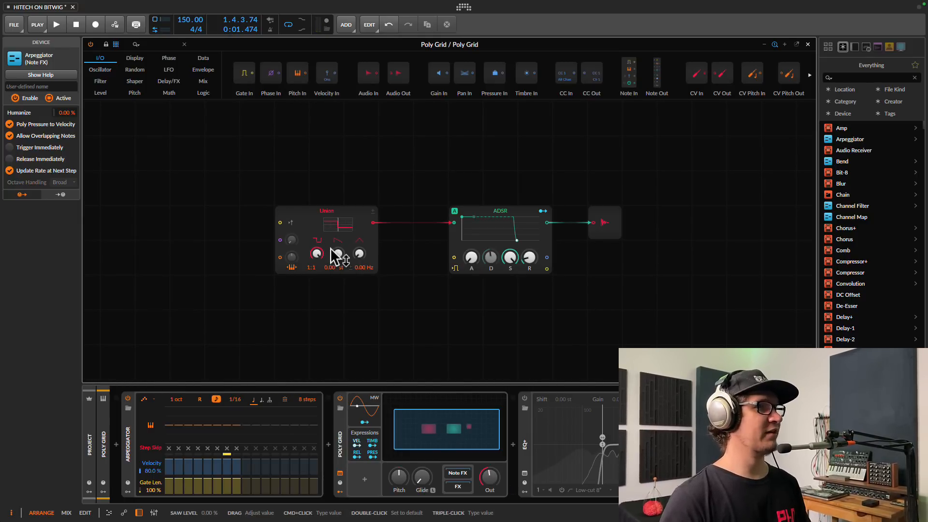
{"action": "key", "text": "space"}
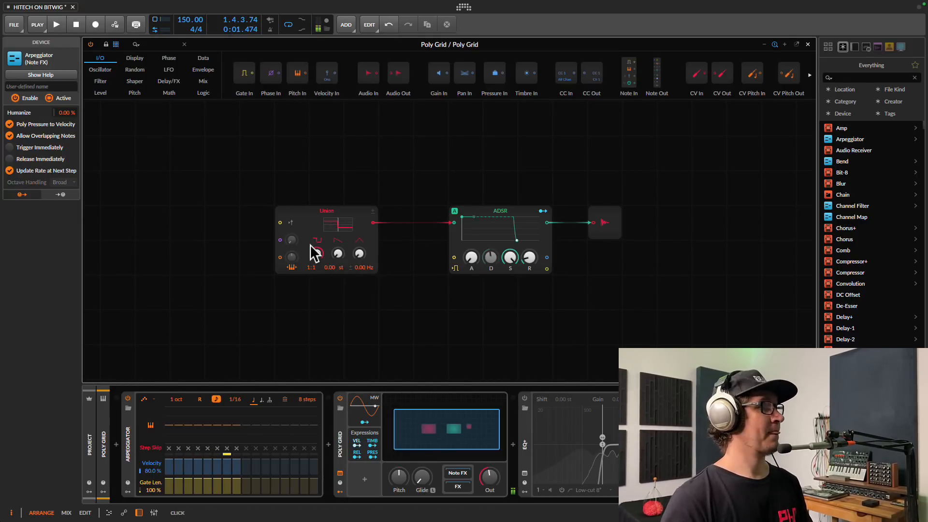
{"action": "mouse_move", "coordinate": [171, 419]}
{"action": "left_mouse_down"}
{"action": "mouse_move", "coordinate": [181, 413]}
{"action": "mouse_move", "coordinate": [173, 430]}
{"action": "mouse_move", "coordinate": [187, 420]}
{"action": "mouse_move", "coordinate": [202, 428]}
{"action": "left_mouse_up"}
{"action": "key", "text": "space"}
Reshape the transposes of steps 4 through 8, raising and lowering each to its own pitch.
{"action": "left_click", "coordinate": [208, 415]}
{"action": "left_click", "coordinate": [214, 426]}
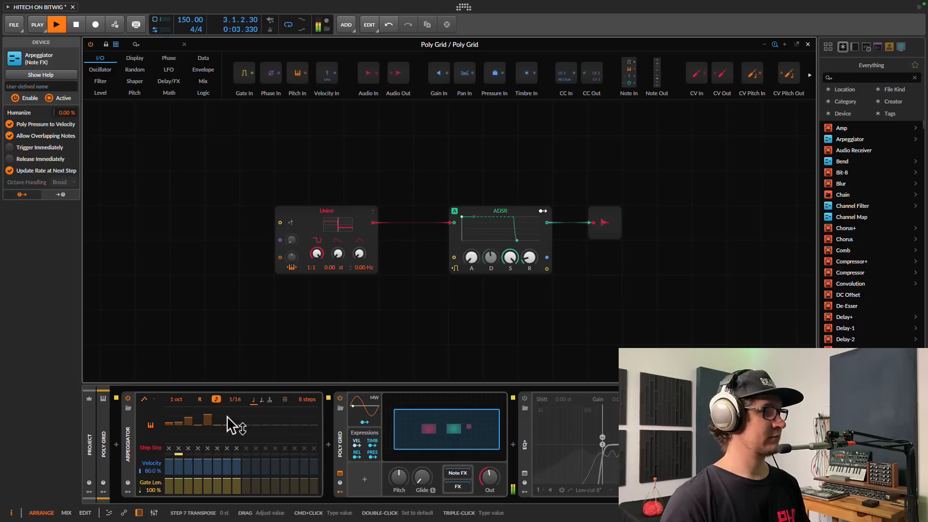
{"action": "left_click", "coordinate": [228, 415]}
{"action": "left_click", "coordinate": [234, 430]}
{"action": "left_click", "coordinate": [197, 436]}
{"action": "left_click", "coordinate": [209, 433]}
{"action": "left_click", "coordinate": [216, 418]}
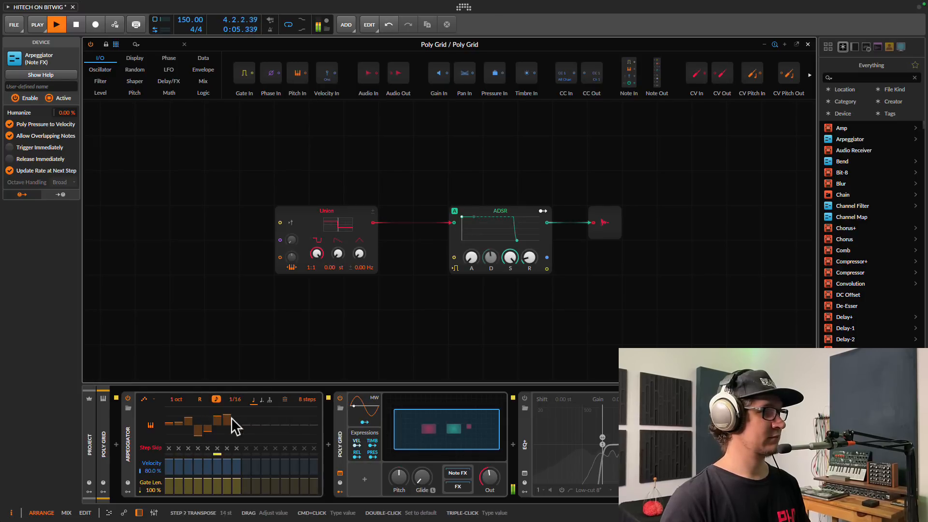
{"action": "left_click", "coordinate": [237, 417]}
{"action": "left_click", "coordinate": [238, 428]}
{"action": "left_click", "coordinate": [238, 430]}
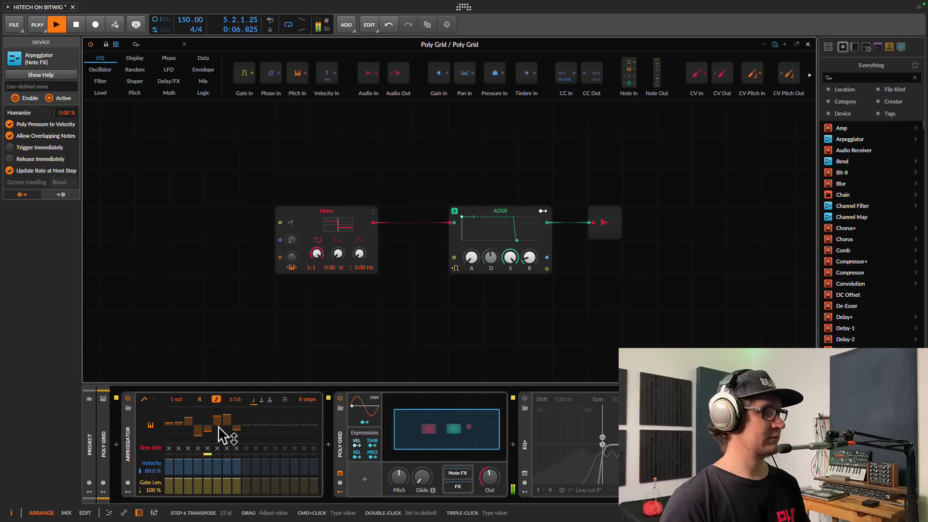
Extend the arpeggiator to 16 steps, set steps 9–16 (step 16 at +16 st), and step 1 to -3 st.
{"action": "left_click_drag", "start_coordinate": [311, 401], "coordinate": [309, 391]}
{"action": "left_click", "coordinate": [312, 415]}
{"action": "left_click", "coordinate": [286, 419]}
{"action": "left_click", "coordinate": [245, 414]}
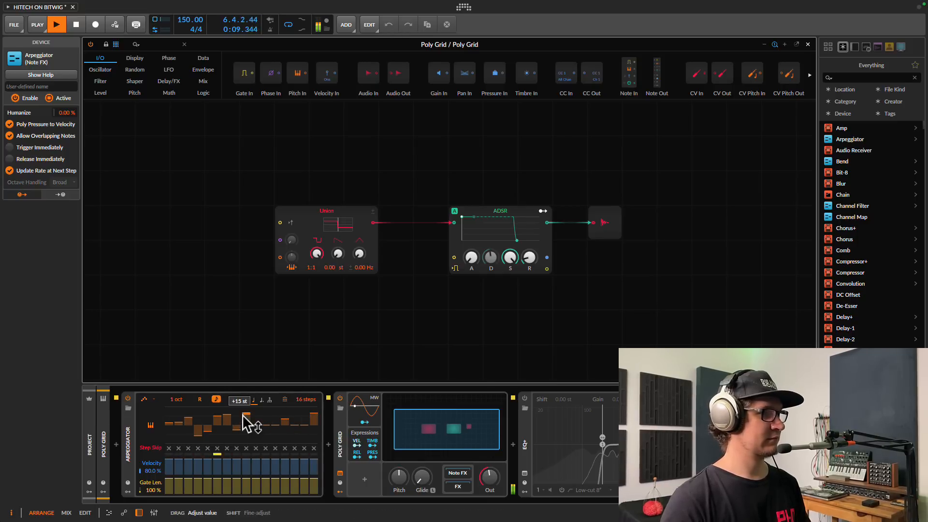
{"action": "left_click", "coordinate": [253, 417]}
{"action": "left_click", "coordinate": [263, 439]}
{"action": "left_click", "coordinate": [294, 415]}
{"action": "left_click", "coordinate": [304, 433]}
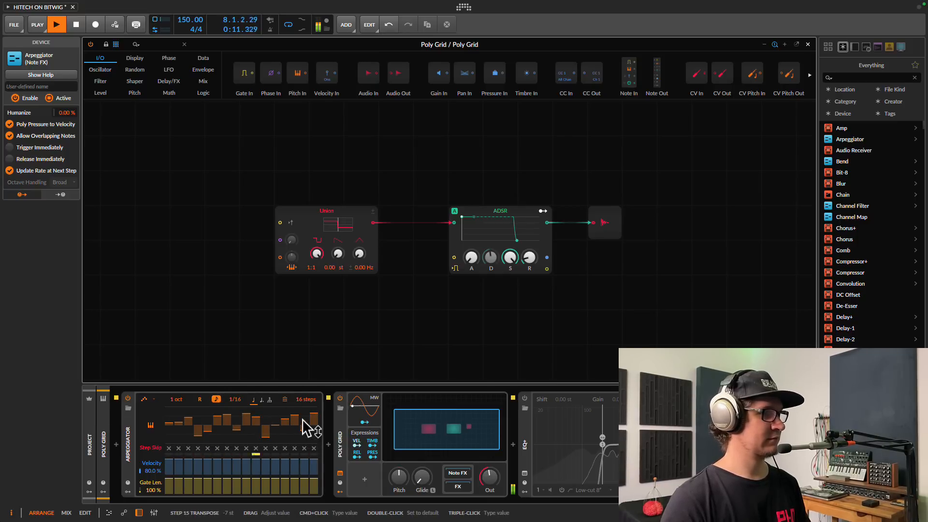
{"action": "left_click", "coordinate": [304, 419]}
{"action": "left_click", "coordinate": [305, 437]}
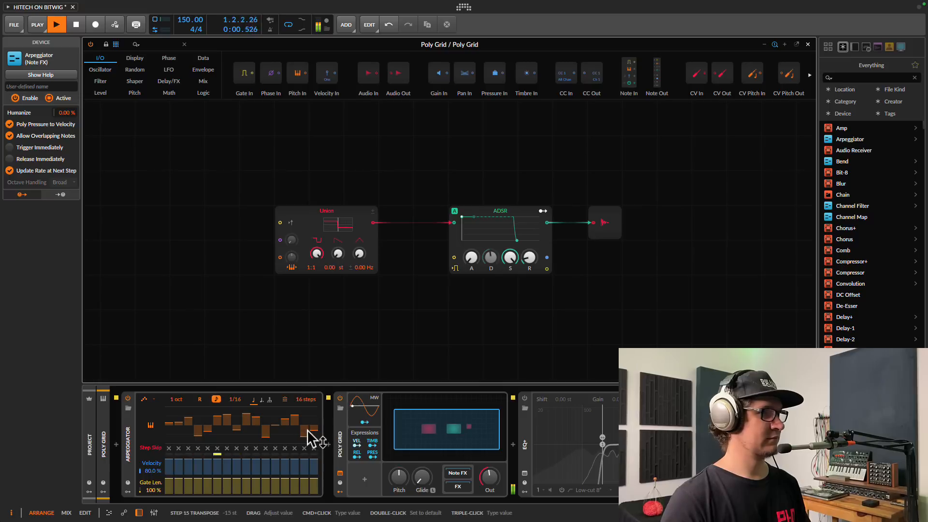
{"action": "key", "text": "space"}
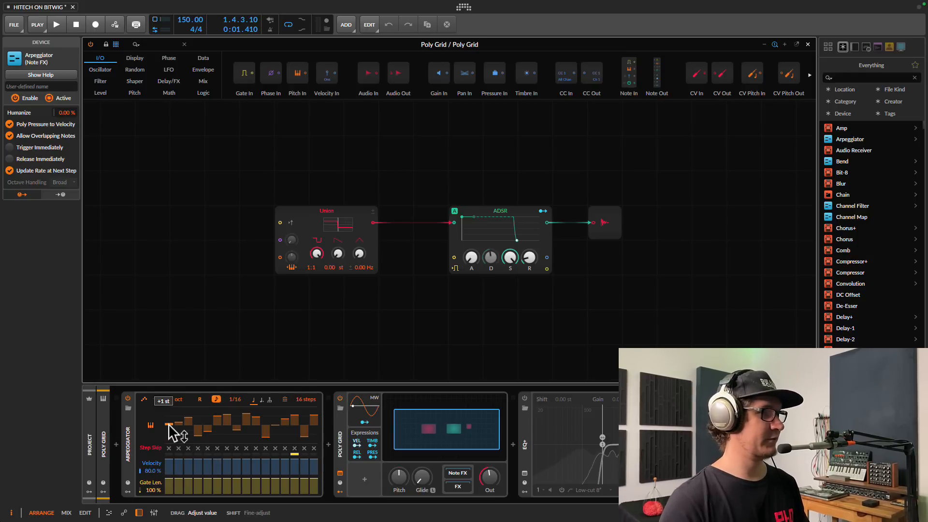
{"action": "left_click_drag", "start_coordinate": [168, 424], "coordinate": [167, 413]}
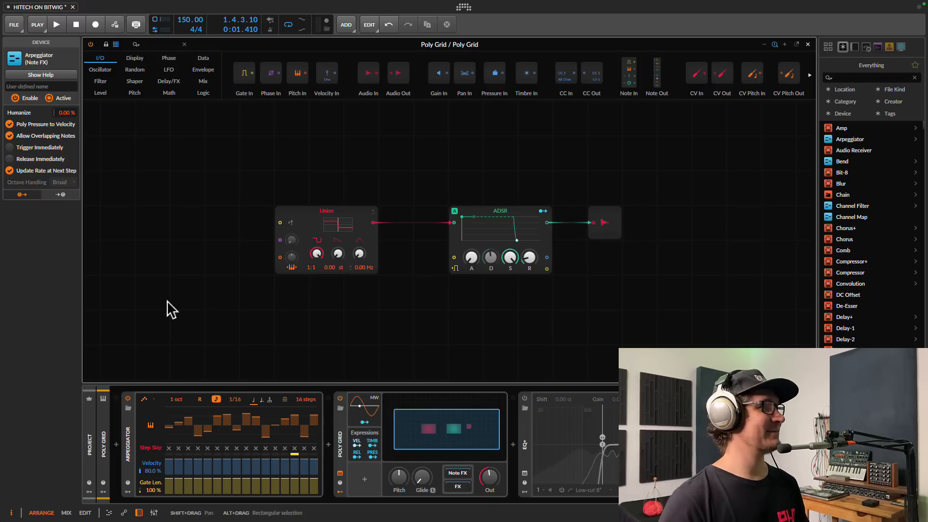
Add a Triangle oscillator left of Union and cable it into Union's phase input.
{"action": "left_click", "coordinate": [100, 82]}
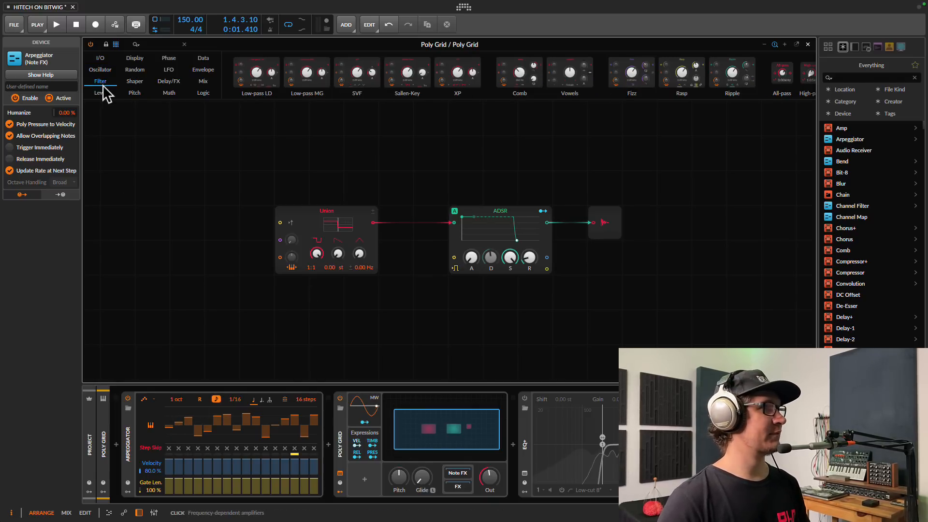
{"action": "left_click", "coordinate": [100, 69]}
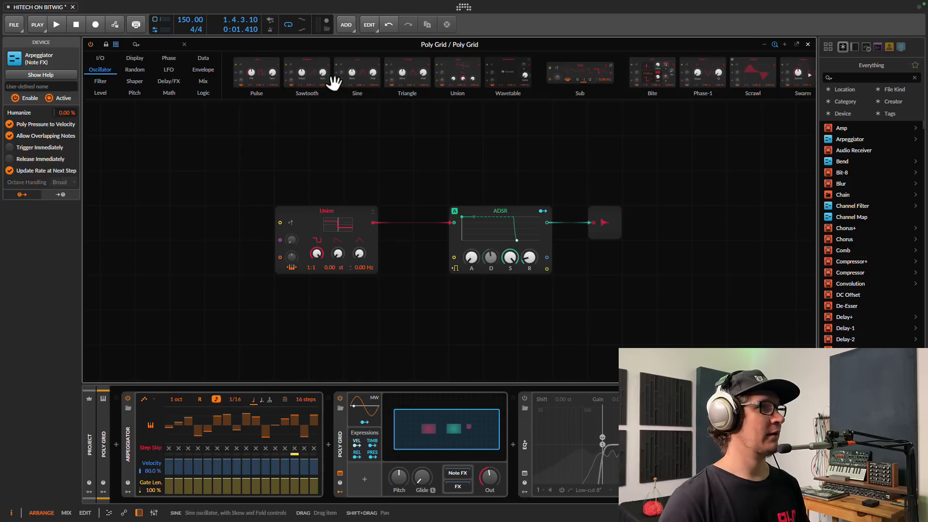
{"action": "left_click_drag", "start_coordinate": [406, 82], "coordinate": [120, 232]}
{"action": "left_click_drag", "start_coordinate": [199, 223], "coordinate": [293, 244]}
Raise Union's phase modulation amount to 351% while listening to the result.
{"action": "key", "text": "space"}
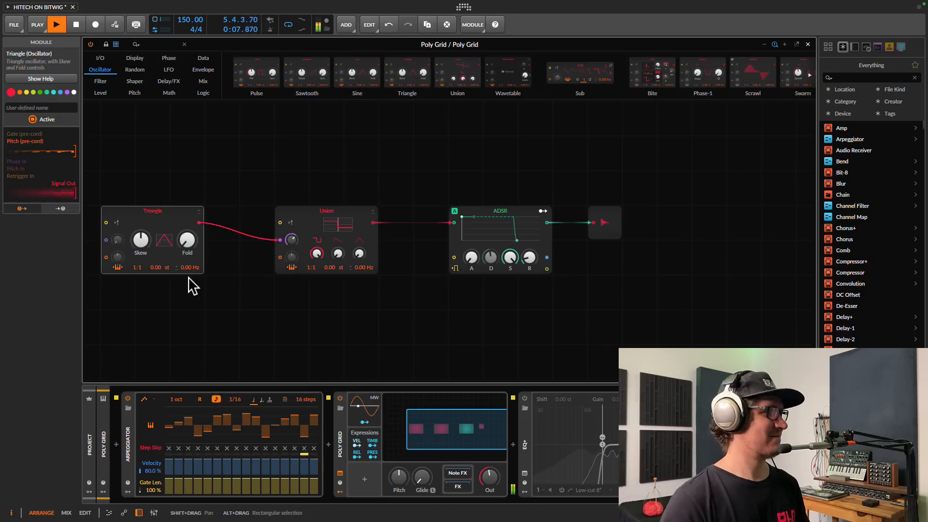
{"action": "left_click_drag", "start_coordinate": [184, 241], "coordinate": [185, 241]}
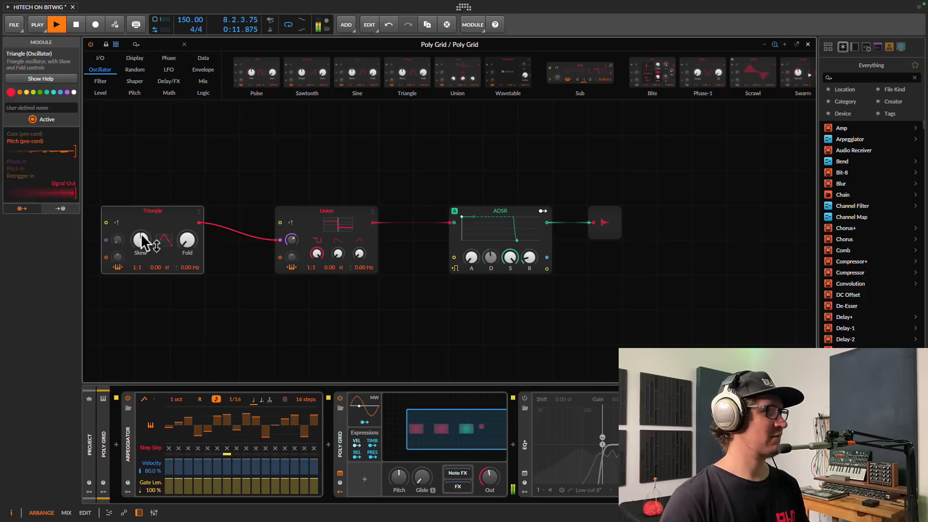
{"action": "left_click_drag", "start_coordinate": [294, 245], "coordinate": [296, 246]}
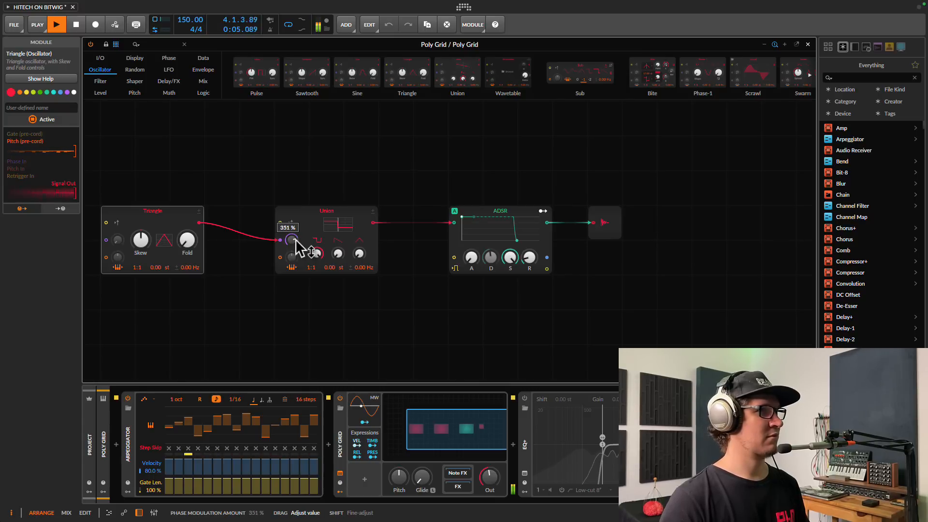
{"action": "left_click_drag", "start_coordinate": [297, 247], "coordinate": [296, 244]}
{"action": "key", "text": "space"}
{"action": "left_click", "coordinate": [169, 73]}
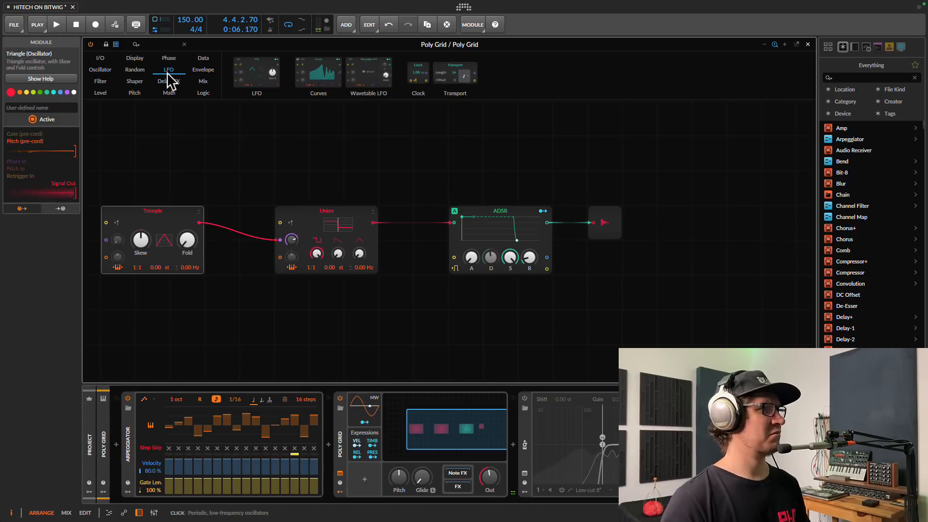
{"action": "mouse_move", "coordinate": [136, 72]}
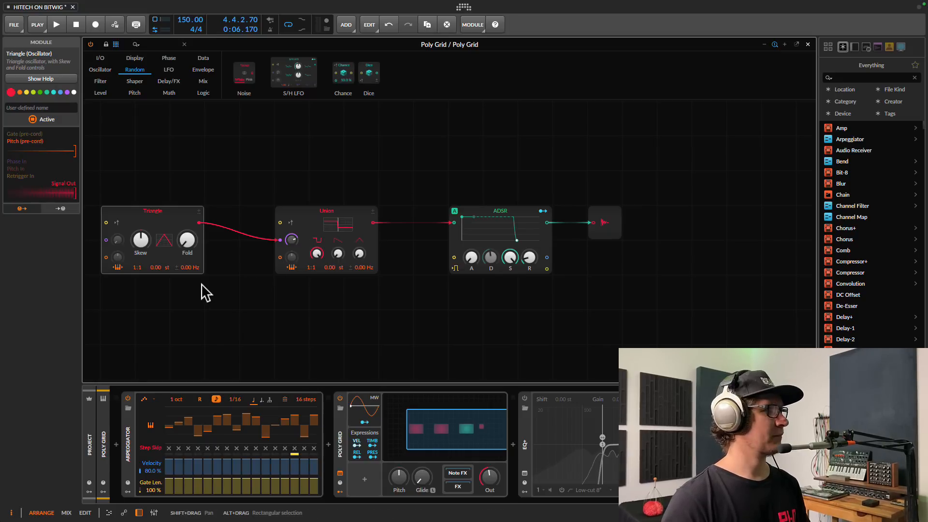
Add an LFO below the Triangle and route it into the Triangle's phase input.
{"action": "left_click", "coordinate": [167, 72]}
{"action": "left_click_drag", "start_coordinate": [244, 79], "coordinate": [145, 338]}
{"action": "left_click_drag", "start_coordinate": [199, 327], "coordinate": [126, 230]}
{"action": "key", "text": "space"}
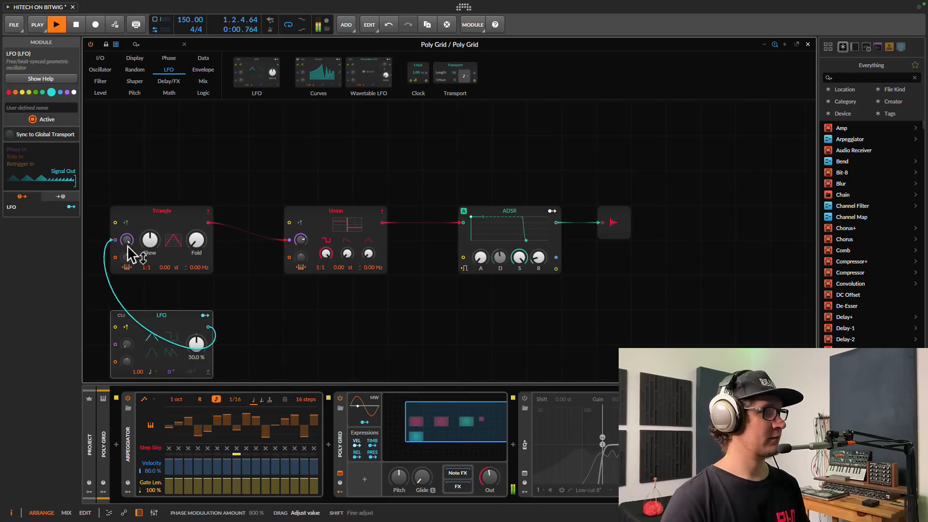
{"action": "left_click_drag", "start_coordinate": [193, 377], "coordinate": [193, 374]}
{"action": "key", "text": "space"}
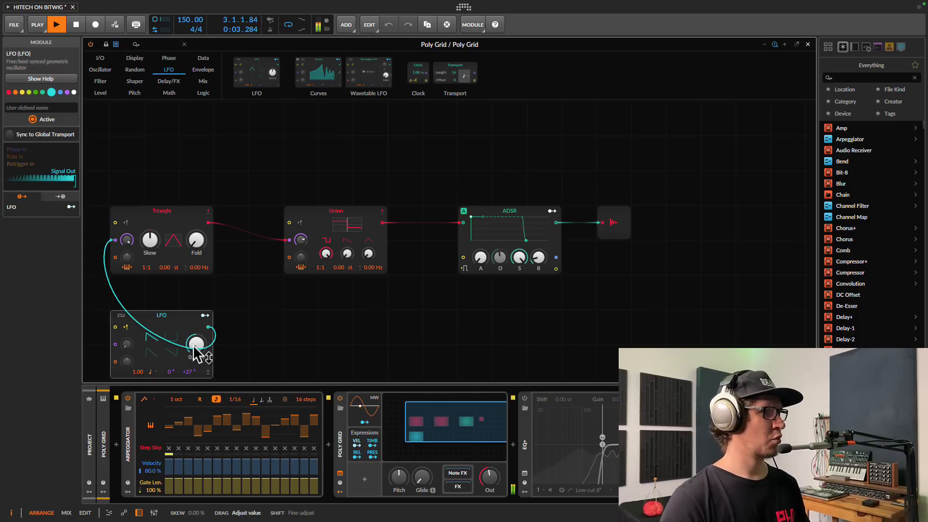
Set the LFO to Hertz at 0.33 Hz with less skew and a +62° phase offset.
{"action": "left_click_drag", "start_coordinate": [195, 345], "coordinate": [196, 347]}
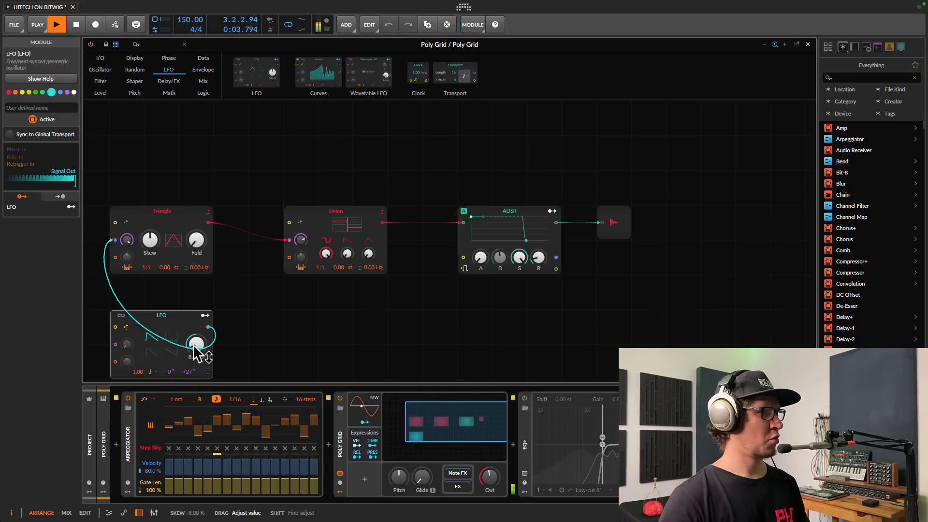
{"action": "left_click", "coordinate": [151, 372]}
{"action": "left_click", "coordinate": [170, 176]}
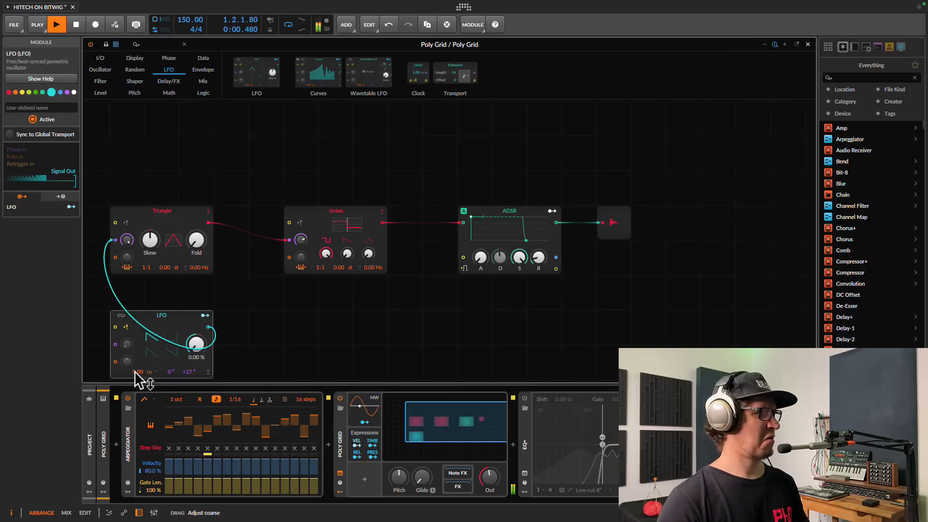
{"action": "left_click_drag", "start_coordinate": [136, 380], "coordinate": [141, 382]}
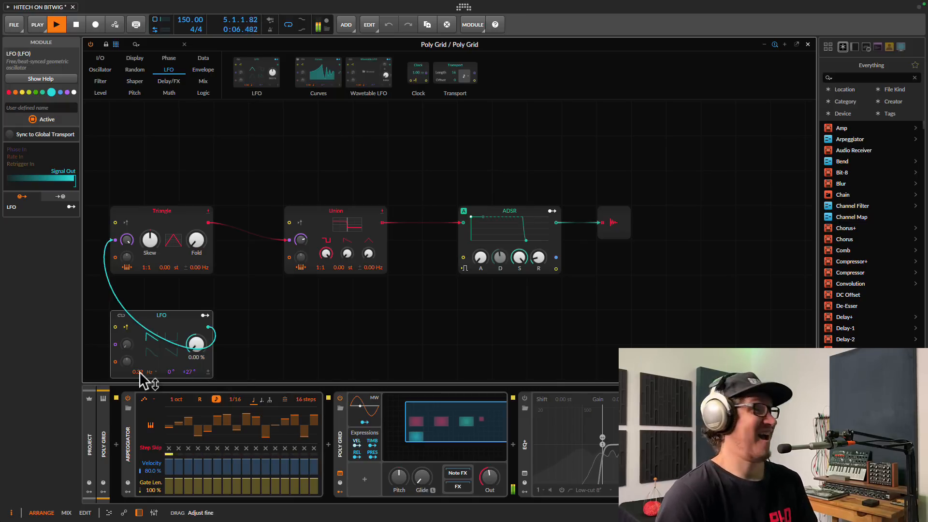
{"action": "mouse_move", "coordinate": [125, 244]}
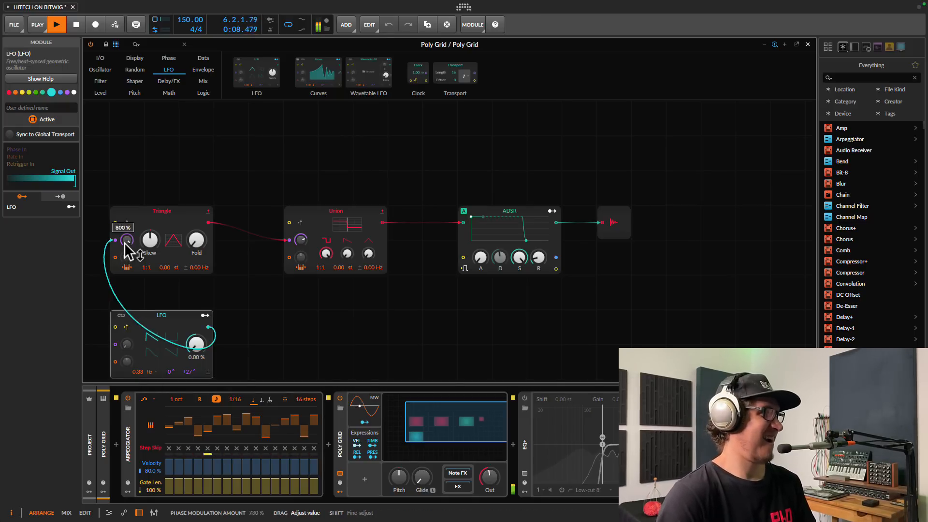
{"action": "key", "text": "space"}
{"action": "left_click_drag", "start_coordinate": [196, 382], "coordinate": [192, 382]}
{"action": "key", "text": "space"}
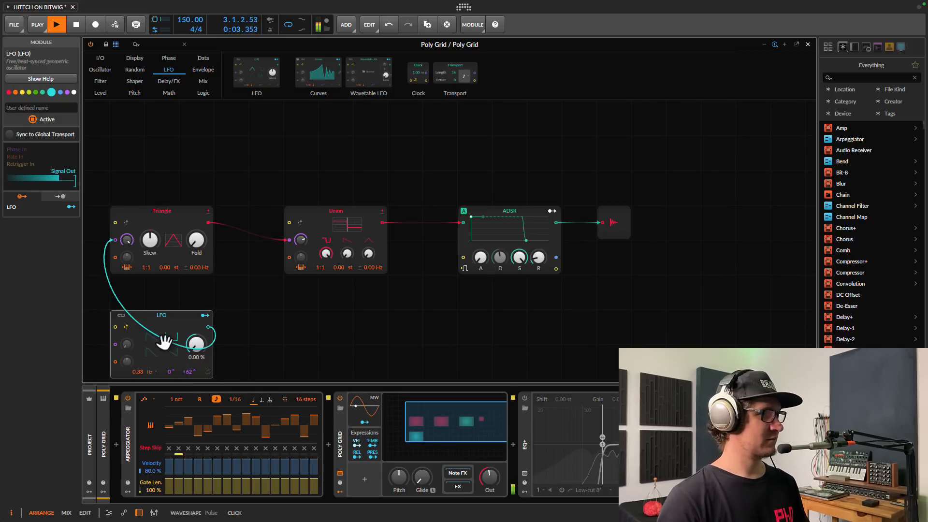
{"action": "key", "text": "space"}
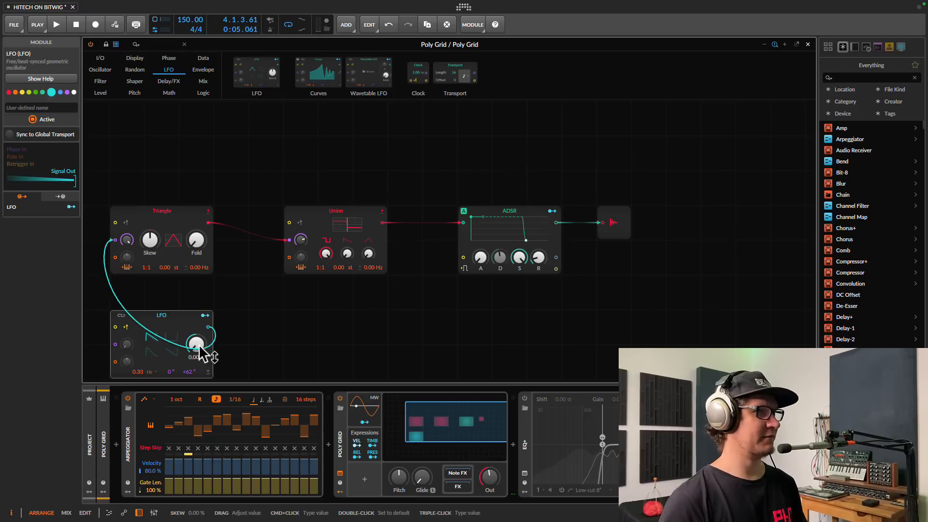
{"action": "key", "text": "space"}
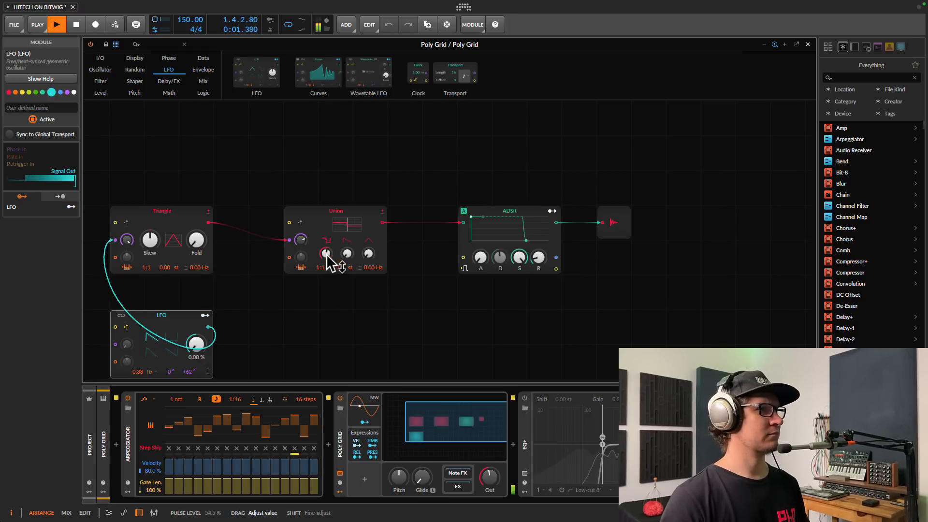
{"action": "key", "text": "space"}
Drop the ADSR sustain to zero to audition, then restore it to 100%.
{"action": "left_click_drag", "start_coordinate": [518, 261], "coordinate": [505, 261]}
{"action": "key", "text": "space"}
{"action": "key", "text": "space"}
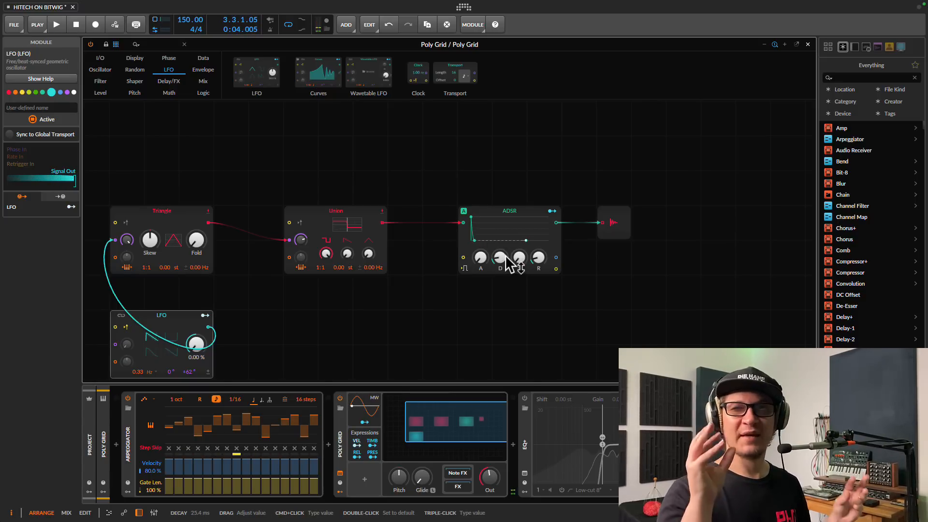
{"action": "mouse_move", "coordinate": [515, 261]}
{"action": "left_mouse_down"}
{"action": "mouse_move", "coordinate": [501, 262]}
{"action": "mouse_move", "coordinate": [503, 270]}
{"action": "mouse_move", "coordinate": [521, 251]}
{"action": "left_mouse_up"}
{"action": "key", "text": "space"}
{"action": "key", "text": "space"}
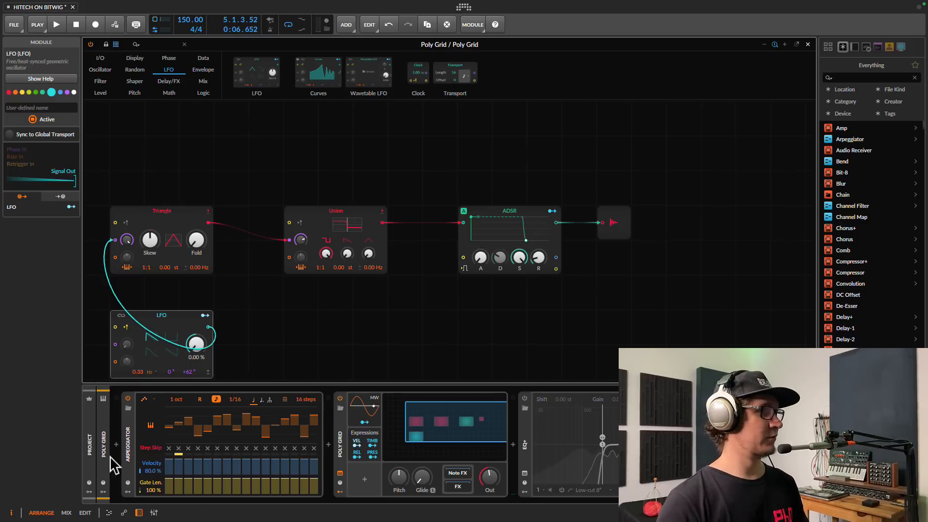
Expand the Arpeggiator's remote controls and its modulator column.
{"action": "key", "text": "space"}
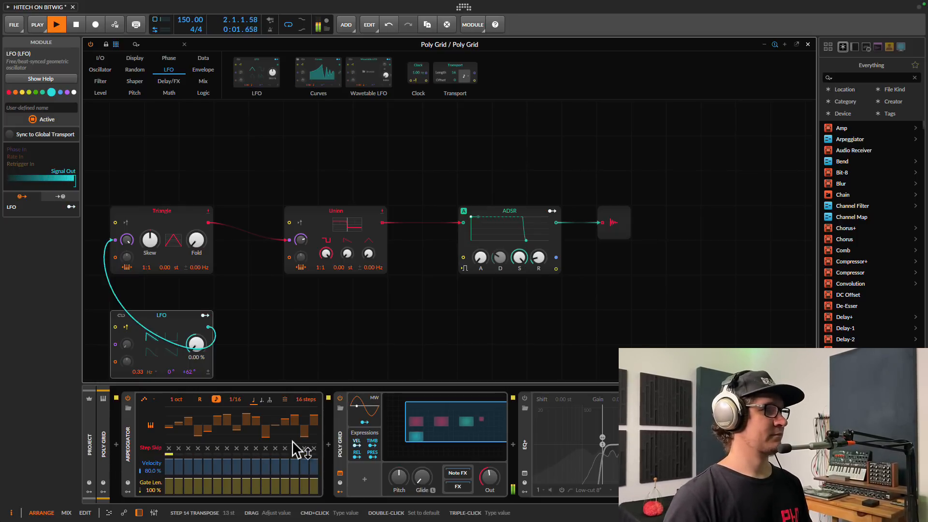
{"action": "key", "text": "space"}
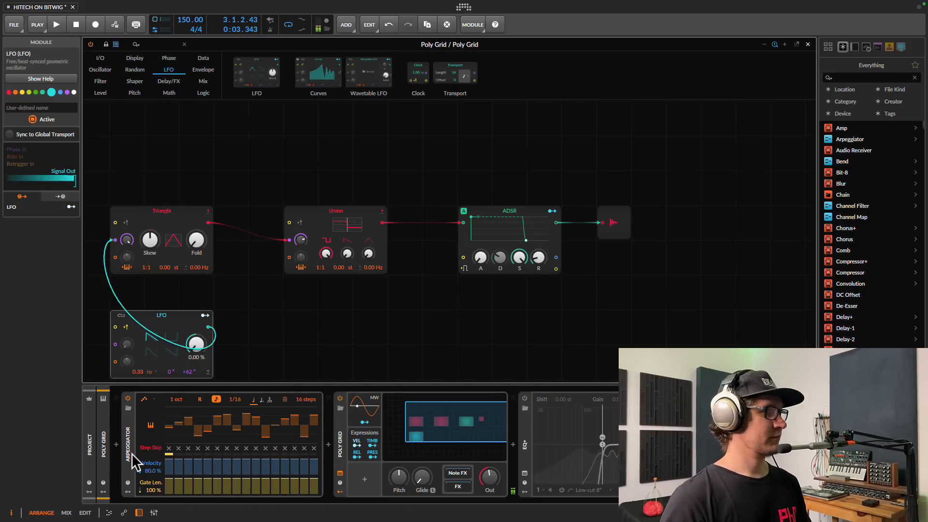
{"action": "left_click", "coordinate": [129, 483]}
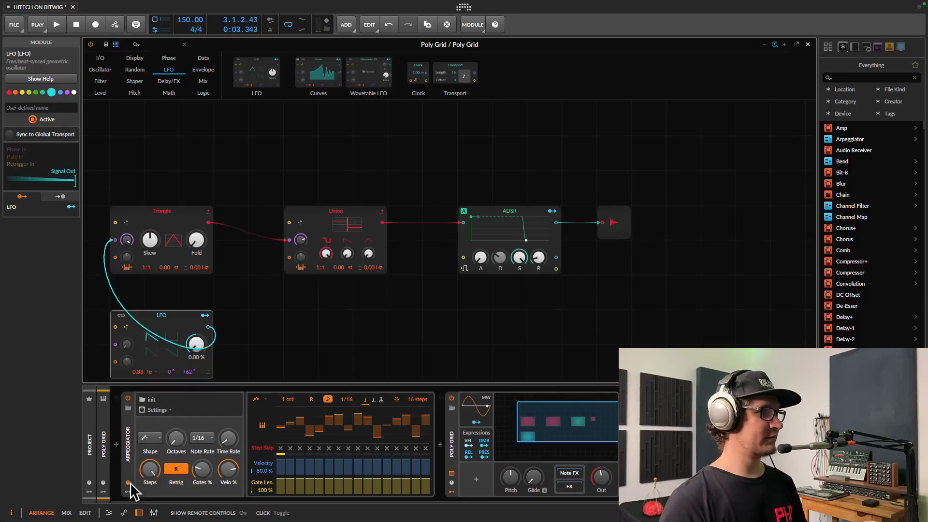
{"action": "left_click", "coordinate": [129, 492]}
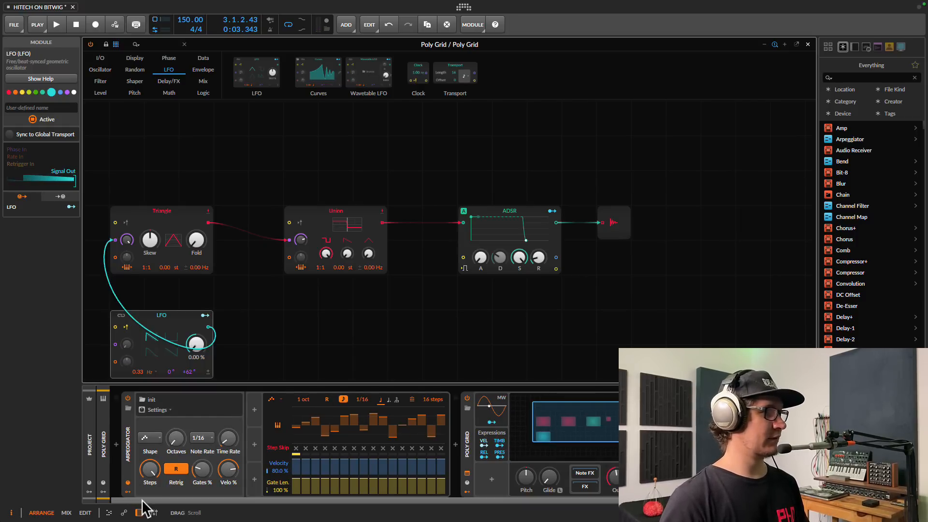
Add an LFO > Random modulator and lower the Arpeggiator Steps from 16 to 5.
{"action": "left_click", "coordinate": [255, 411]}
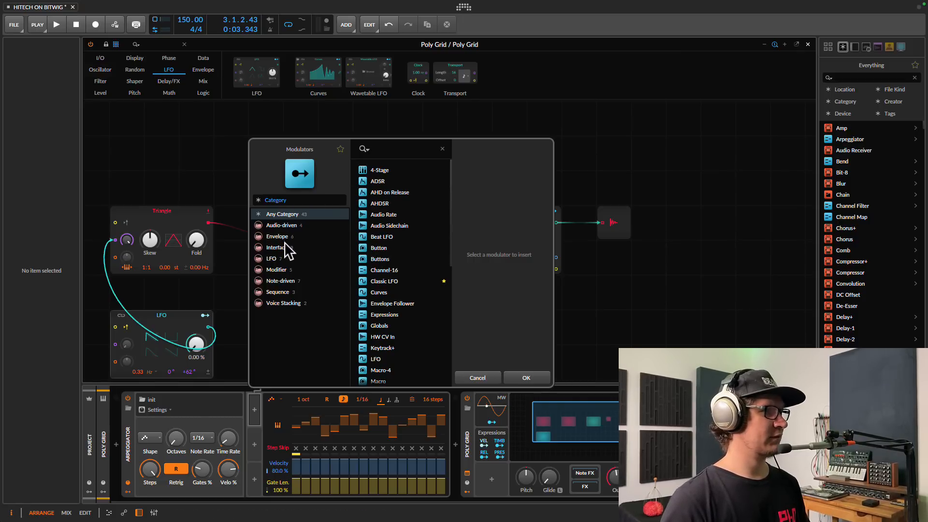
{"action": "left_click", "coordinate": [277, 260]}
{"action": "left_click", "coordinate": [381, 215]}
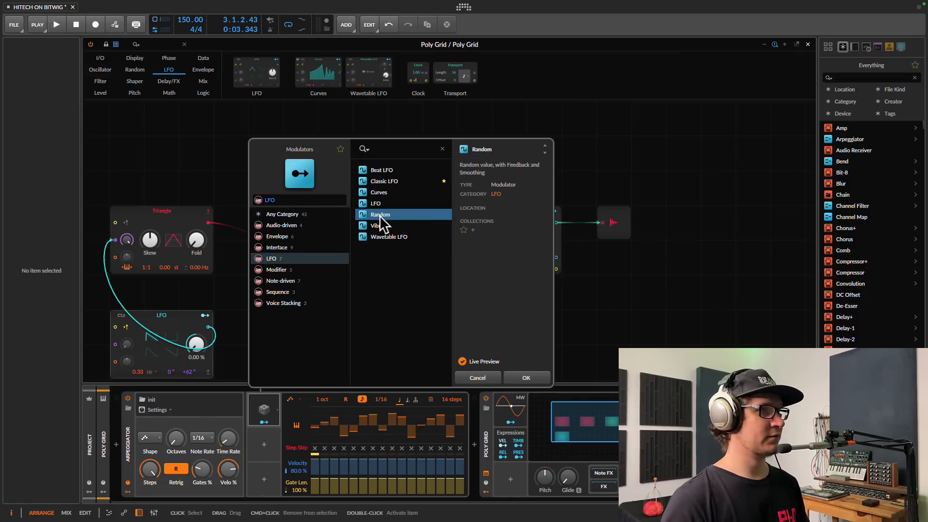
{"action": "left_click", "coordinate": [519, 378]}
{"action": "scroll", "coordinate": [155, 469], "scroll_direction": "down", "scroll_amount": 14}
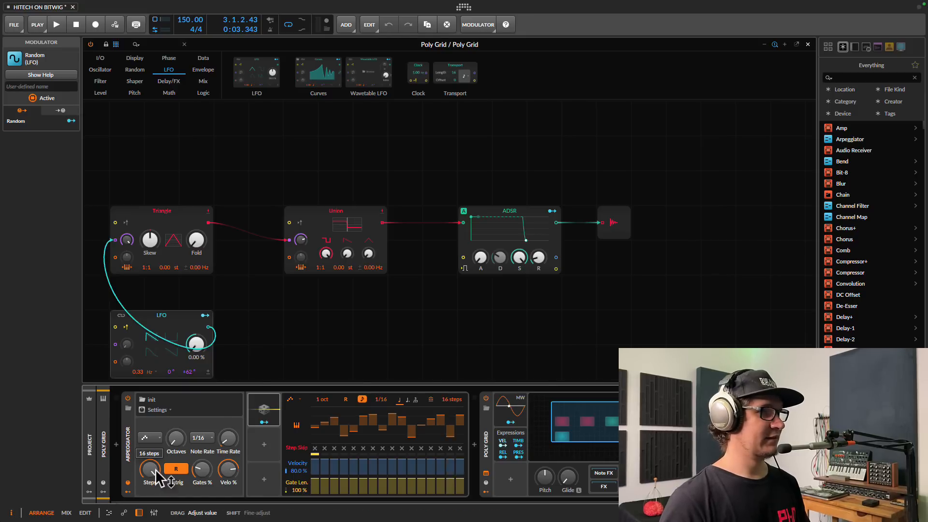
{"action": "key", "text": "space"}
Sweep Arpeggiator Steps up and down during playback, turn Retrig on, and set Steps to 1.
{"action": "scroll", "coordinate": [155, 469], "scroll_direction": "up", "scroll_amount": 7}
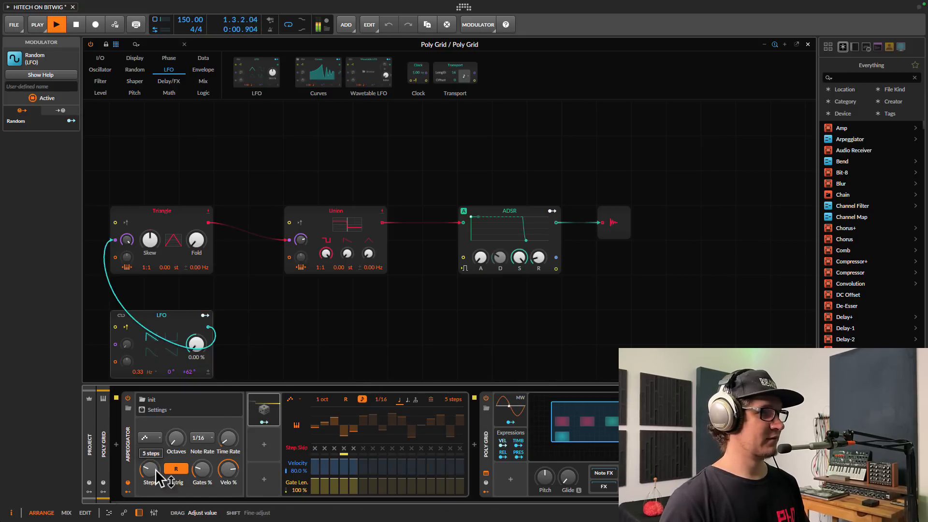
{"action": "scroll", "coordinate": [156, 469], "scroll_direction": "down", "scroll_amount": 6}
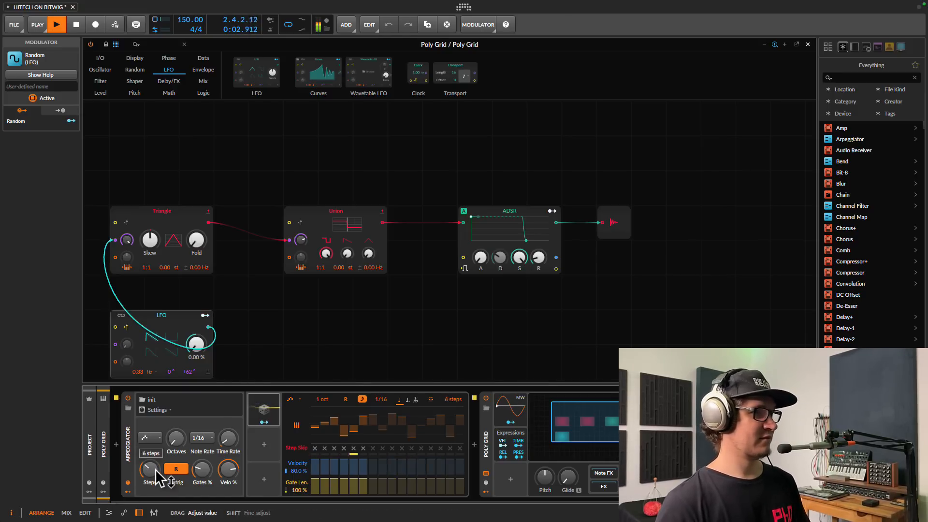
{"action": "scroll", "coordinate": [155, 468], "scroll_direction": "up", "scroll_amount": 13}
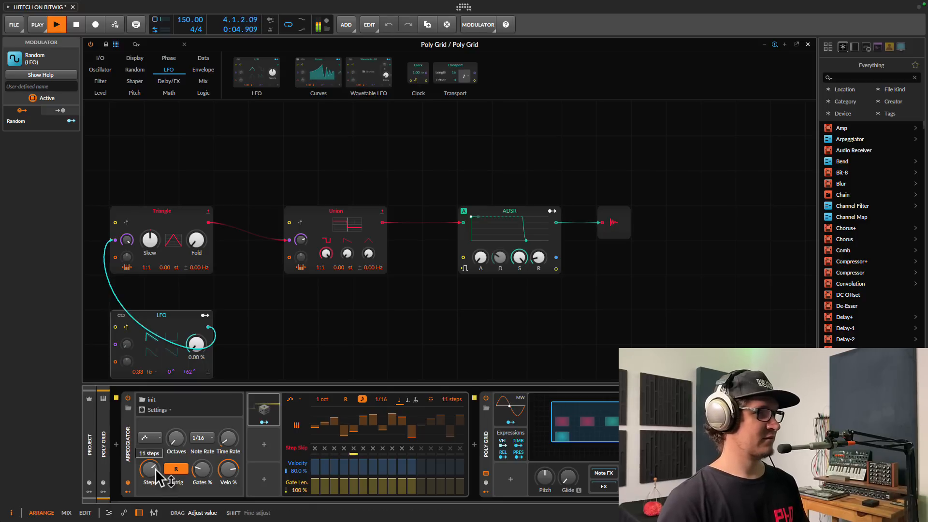
{"action": "scroll", "coordinate": [152, 472], "scroll_direction": "down", "scroll_amount": 15}
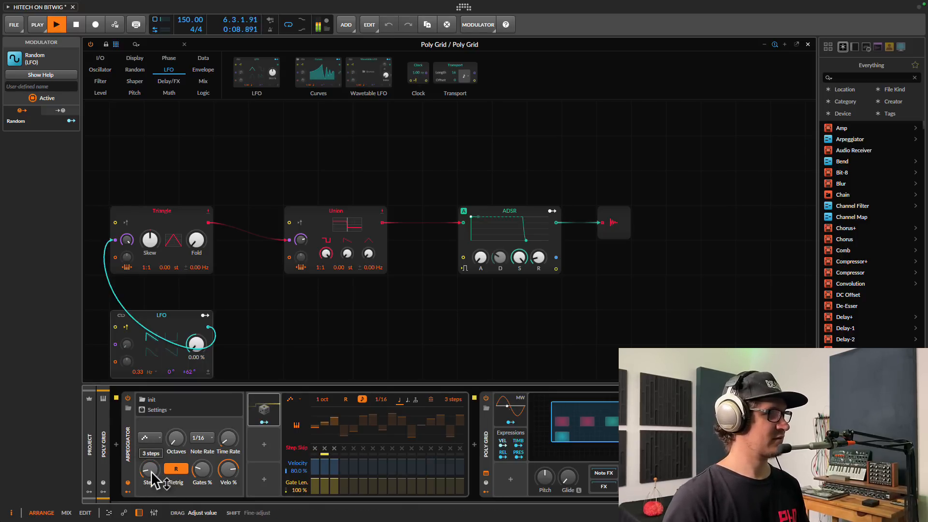
{"action": "scroll", "coordinate": [152, 471], "scroll_direction": "up", "scroll_amount": 7}
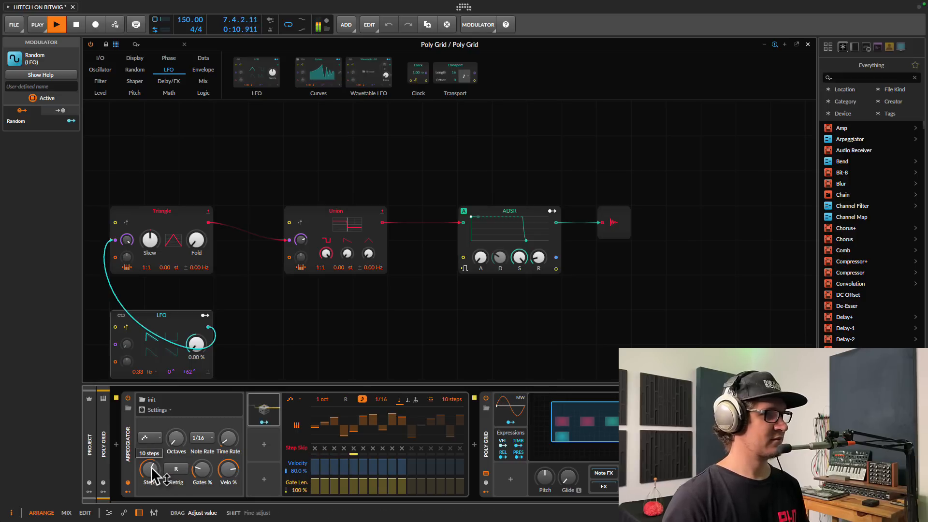
{"action": "scroll", "coordinate": [150, 466], "scroll_direction": "down", "scroll_amount": 7}
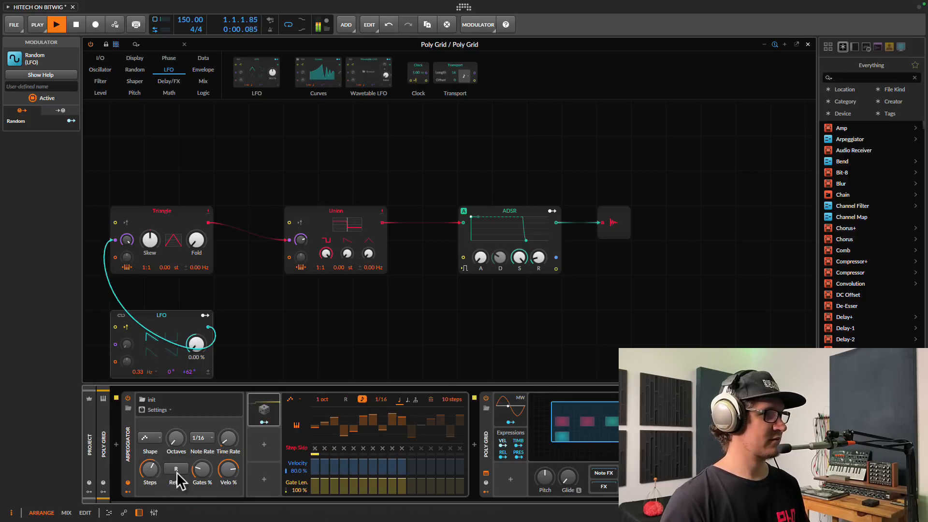
{"action": "left_click", "coordinate": [176, 470]}
{"action": "mouse_move", "coordinate": [154, 472]}
{"action": "left_mouse_down"}
{"action": "mouse_move", "coordinate": [151, 485]}
{"action": "mouse_move", "coordinate": [151, 457]}
{"action": "left_mouse_up"}
{"action": "key", "text": "space"}
Map the Random modulator to Steps at 15.00, audition it, then switch Random off.
{"action": "left_click", "coordinate": [263, 422]}
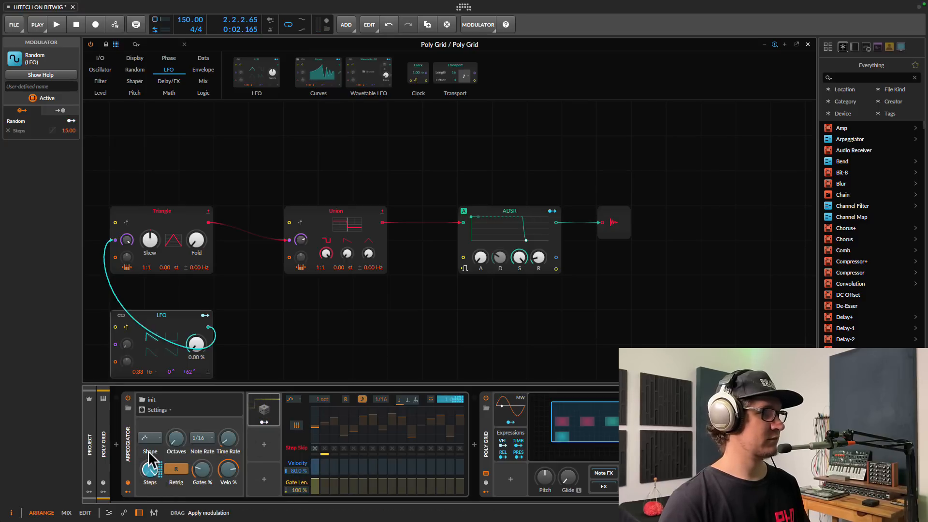
{"action": "left_click", "coordinate": [264, 422]}
{"action": "key", "text": "space"}
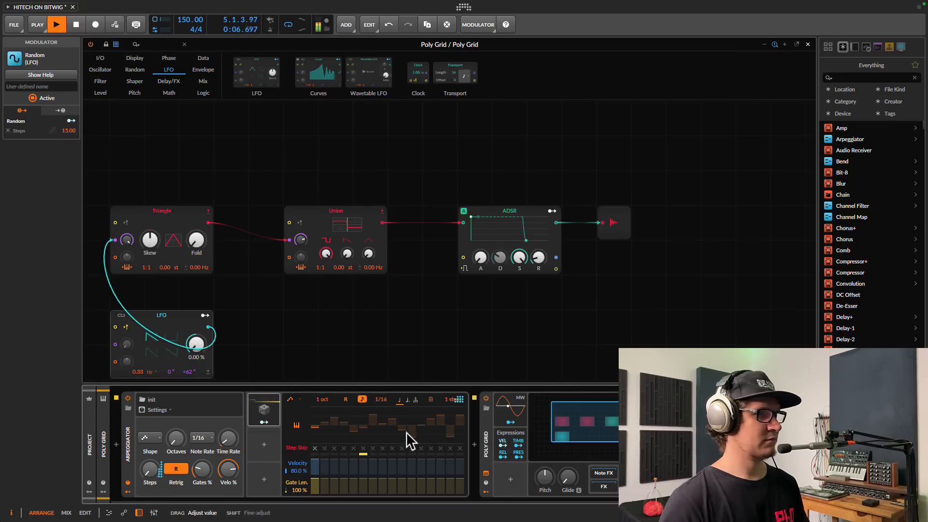
{"action": "left_click", "coordinate": [454, 428]}
{"action": "key", "text": "space"}
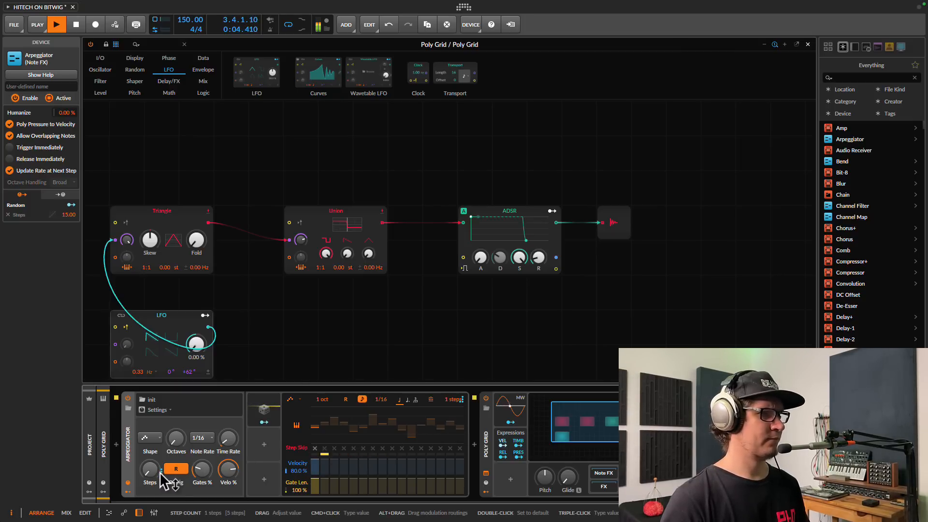
{"action": "key", "text": "space"}
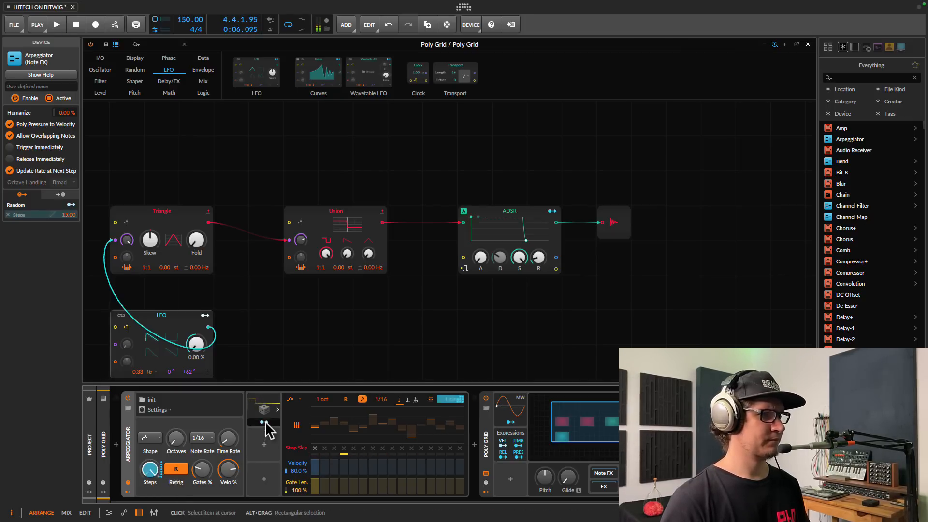
{"action": "left_click", "coordinate": [264, 422]}
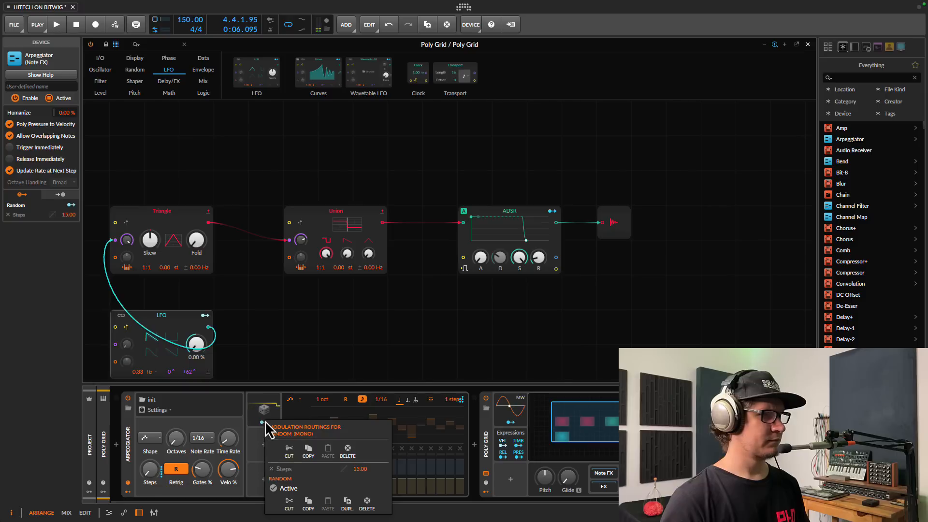
{"action": "left_click", "coordinate": [275, 485]}
{"action": "key", "text": "space"}
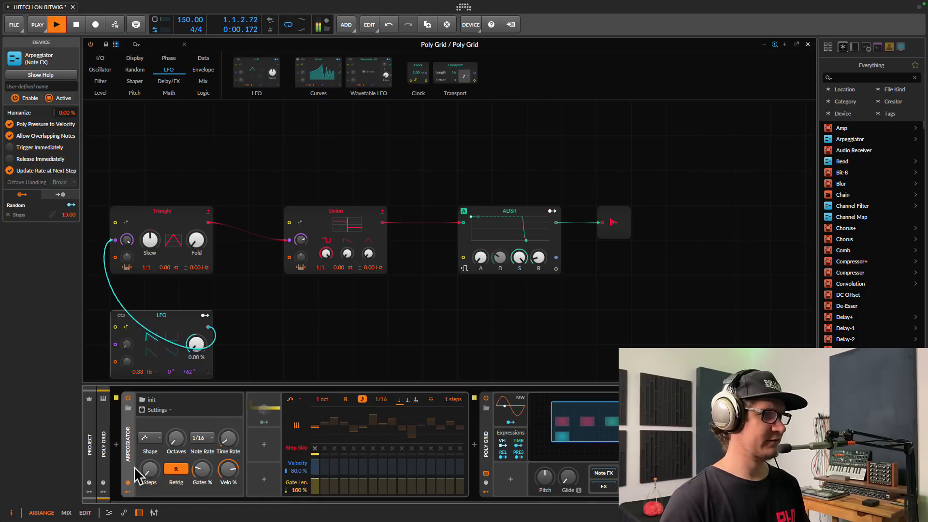
Return Steps to 16 and redraw transposes of steps 2, 11, 12 and 15, resetting step 12 to 0 st.
{"action": "left_click_drag", "start_coordinate": [150, 478], "coordinate": [151, 476]}
{"action": "key", "text": "space"}
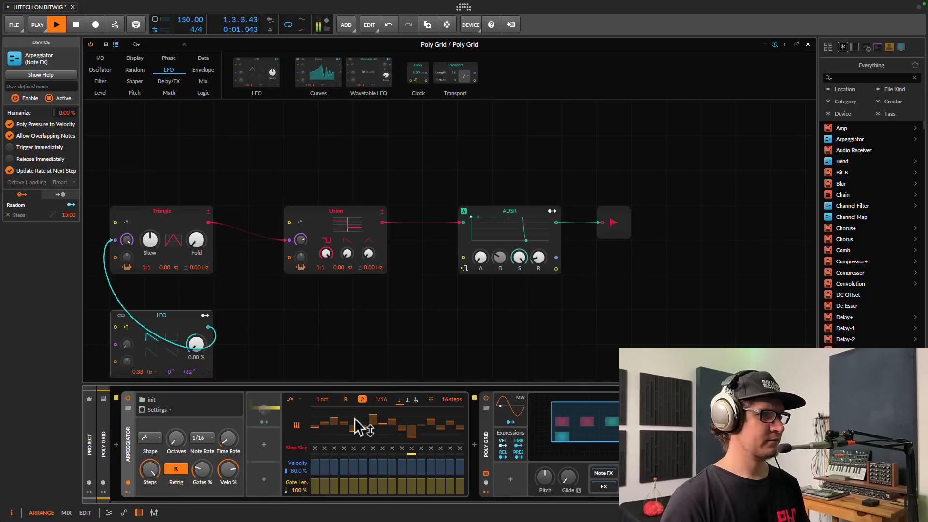
{"action": "mouse_move", "coordinate": [414, 440]}
{"action": "left_mouse_down"}
{"action": "mouse_move", "coordinate": [416, 420]}
{"action": "mouse_move", "coordinate": [449, 425]}
{"action": "left_mouse_up"}
{"action": "left_click_drag", "start_coordinate": [325, 426], "coordinate": [328, 432]}
{"action": "left_click_drag", "start_coordinate": [412, 414], "coordinate": [422, 427]}
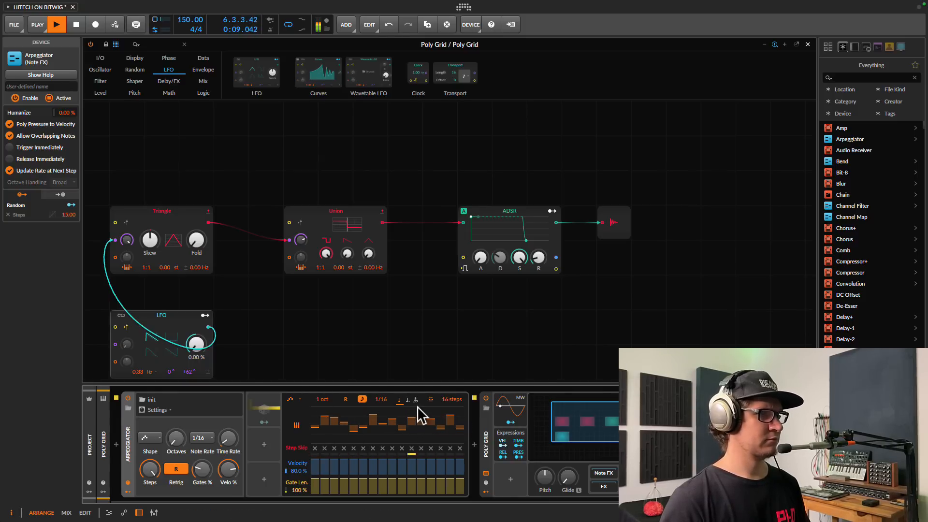
{"action": "double_click", "coordinate": [425, 426]}
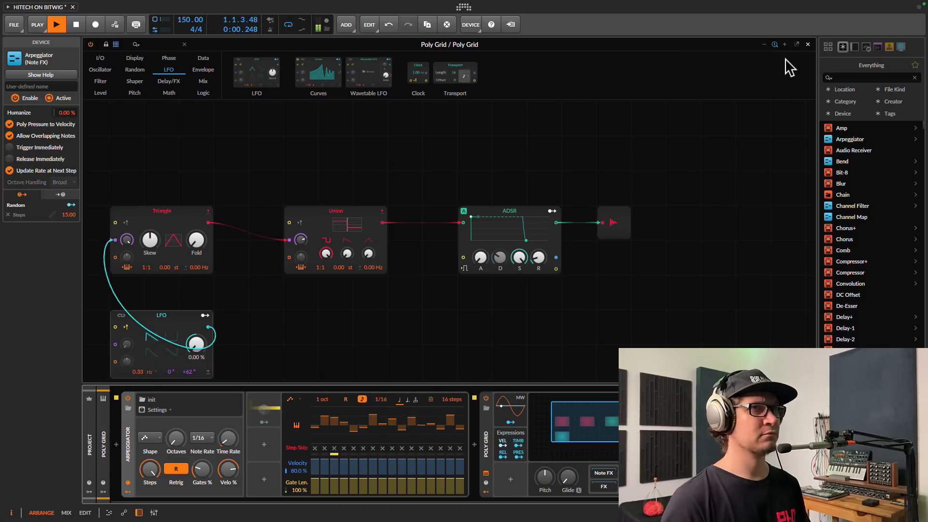
Flip steps 3 and 4 to negative transpose and give the steps varied gate lengths.
{"action": "left_click", "coordinate": [808, 44]}
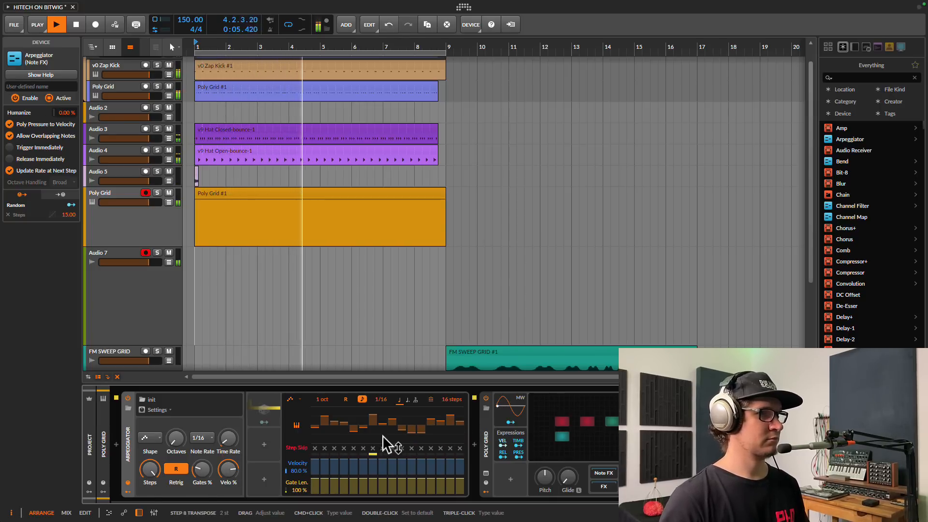
{"action": "left_click_drag", "start_coordinate": [353, 431], "coordinate": [336, 432]}
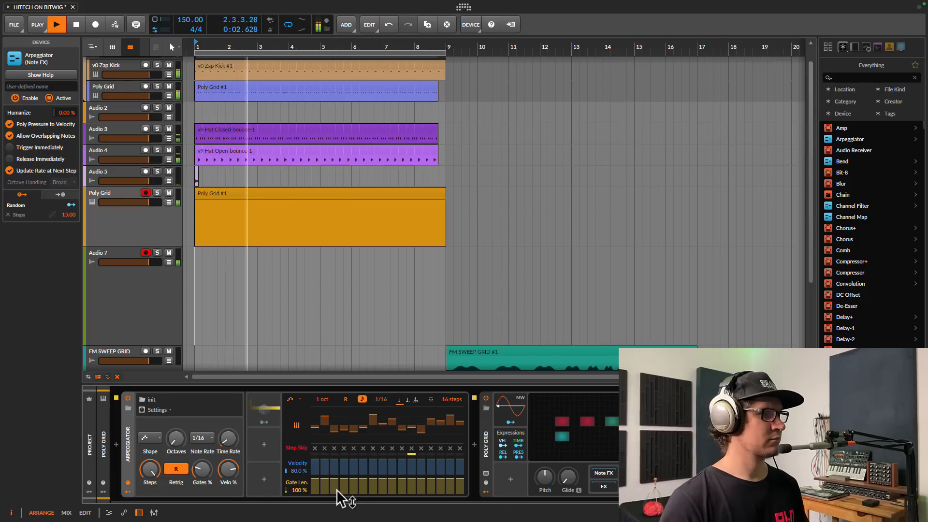
{"action": "mouse_move", "coordinate": [325, 489]}
{"action": "left_mouse_down"}
{"action": "mouse_move", "coordinate": [364, 492]}
{"action": "mouse_move", "coordinate": [315, 484]}
{"action": "left_mouse_up"}
{"action": "left_click_drag", "start_coordinate": [392, 481], "coordinate": [451, 486]}
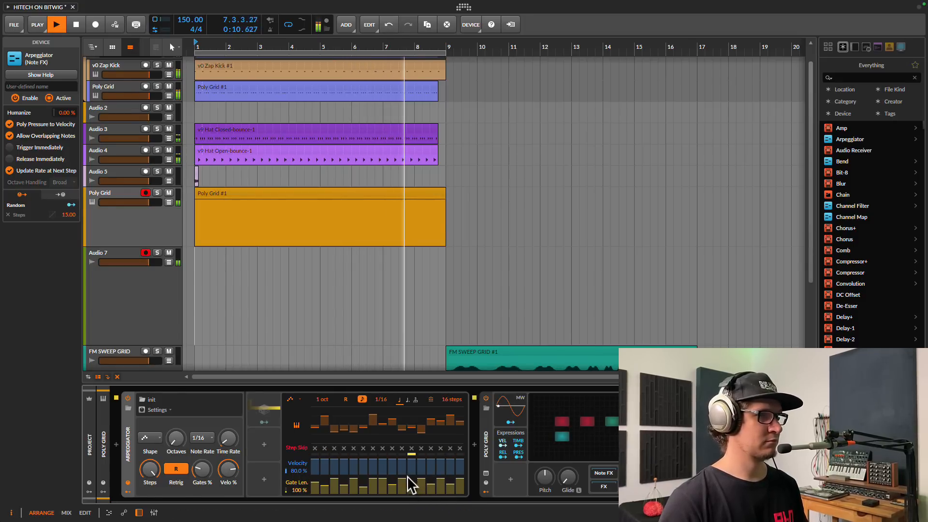
{"action": "key", "text": "space"}
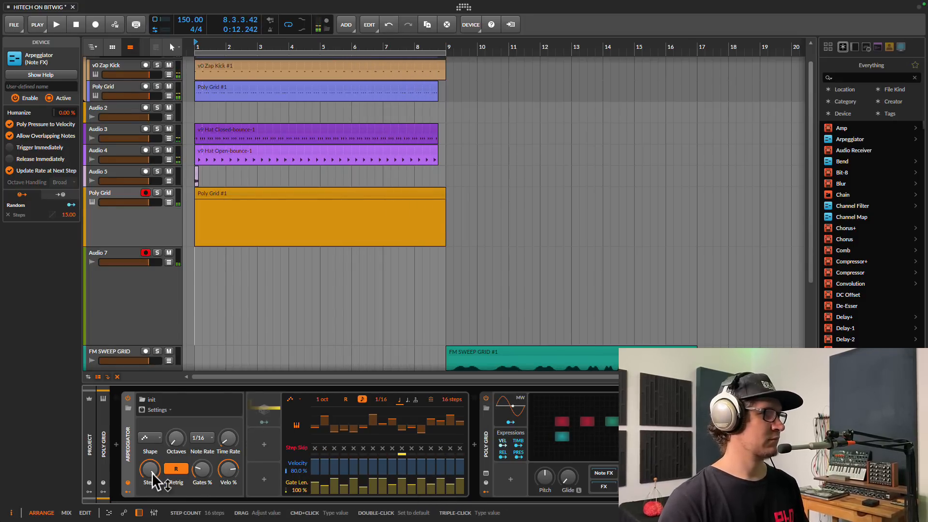
Switch the Random modulator on and re-map it to Steps at 15.00, with Steps at 1.
{"action": "left_click", "coordinate": [263, 425]}
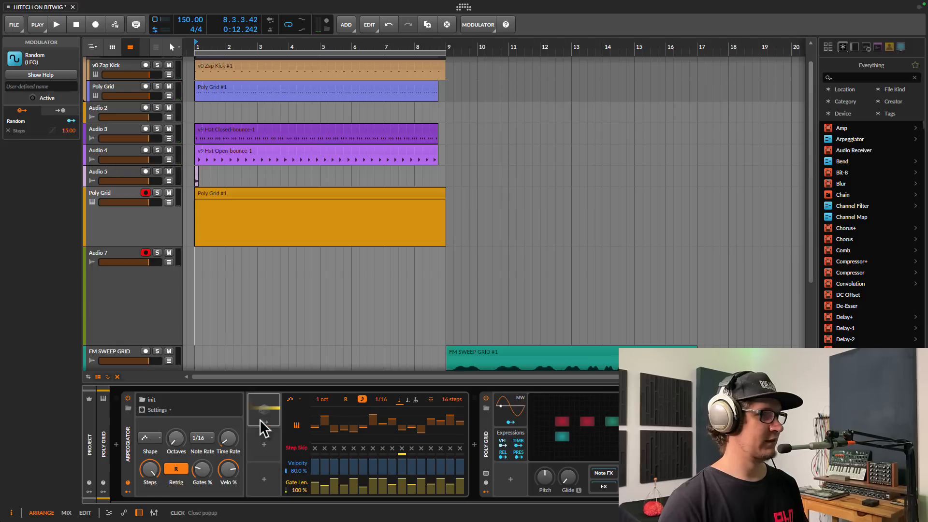
{"action": "left_click", "coordinate": [269, 487]}
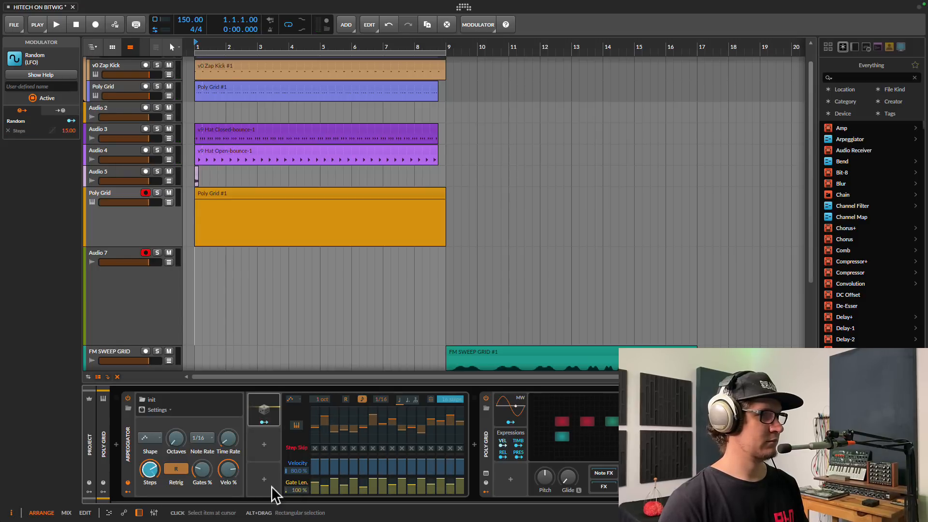
{"action": "key", "text": "space"}
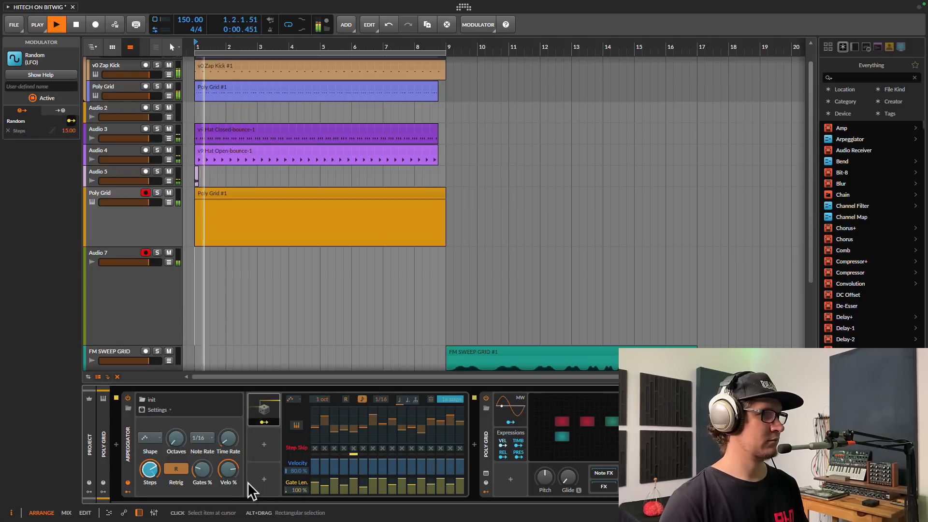
{"action": "left_click", "coordinate": [264, 414]}
{"action": "left_click_drag", "start_coordinate": [166, 465], "coordinate": [153, 473]}
{"action": "left_click", "coordinate": [264, 422]}
{"action": "left_click", "coordinate": [264, 423]}
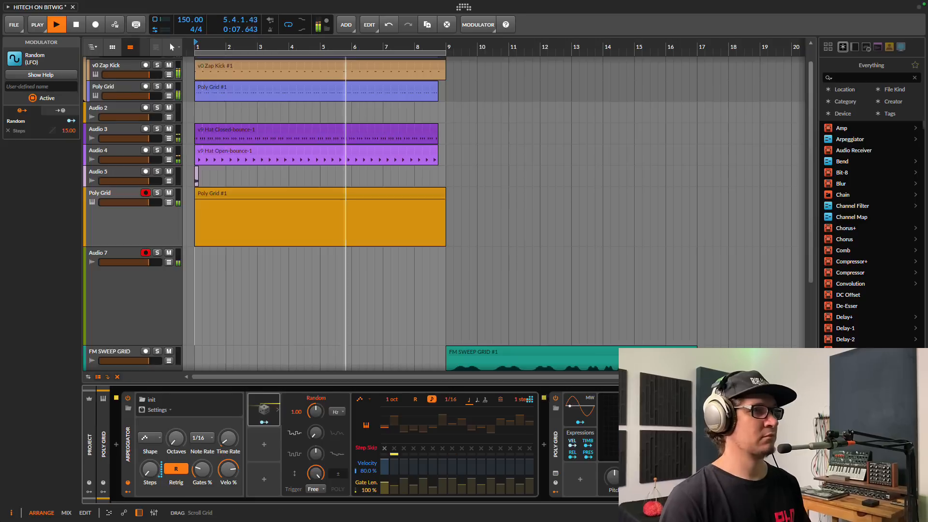
Open and close the Poly Grid patch, disarm the Poly Grid track, and enable transport recording.
{"action": "double_click", "coordinate": [645, 428]}
{"action": "key", "text": "space"}
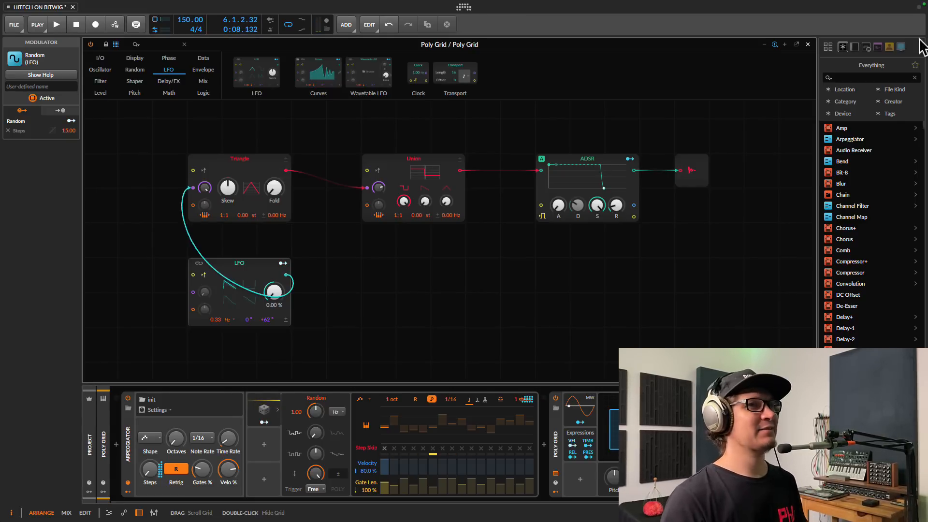
{"action": "left_click", "coordinate": [808, 44]}
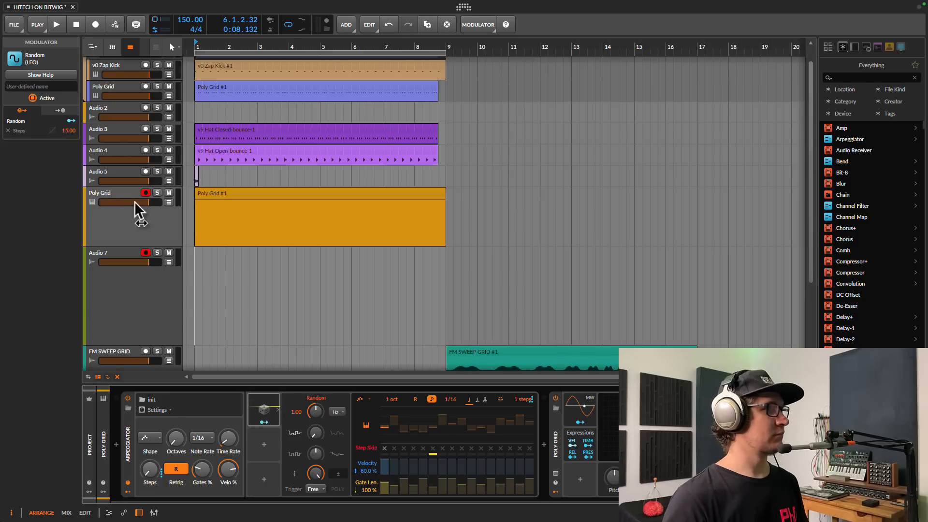
{"action": "left_click", "coordinate": [146, 193]}
{"action": "left_click", "coordinate": [146, 193]}
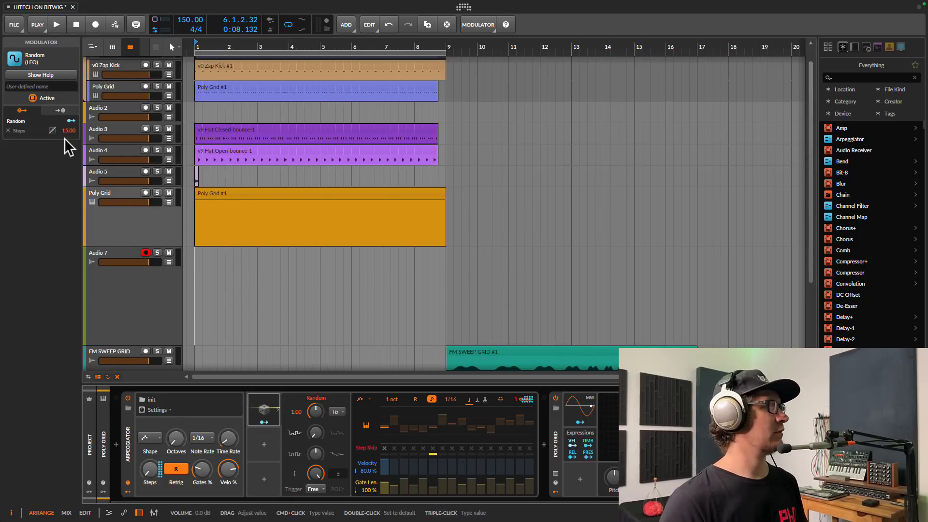
{"action": "left_click", "coordinate": [129, 241]}
{"action": "left_click", "coordinate": [95, 27]}
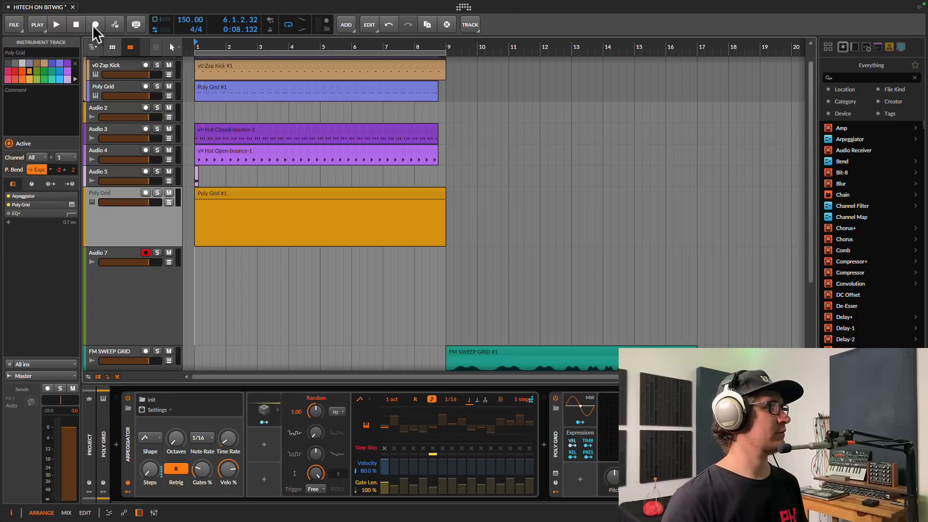
Start recording from bar 1; in Poly Grid, drop sustain to zero, shorten decay, then raise sustain to 100%.
{"action": "key", "text": "space"}
{"action": "left_click", "coordinate": [610, 425]}
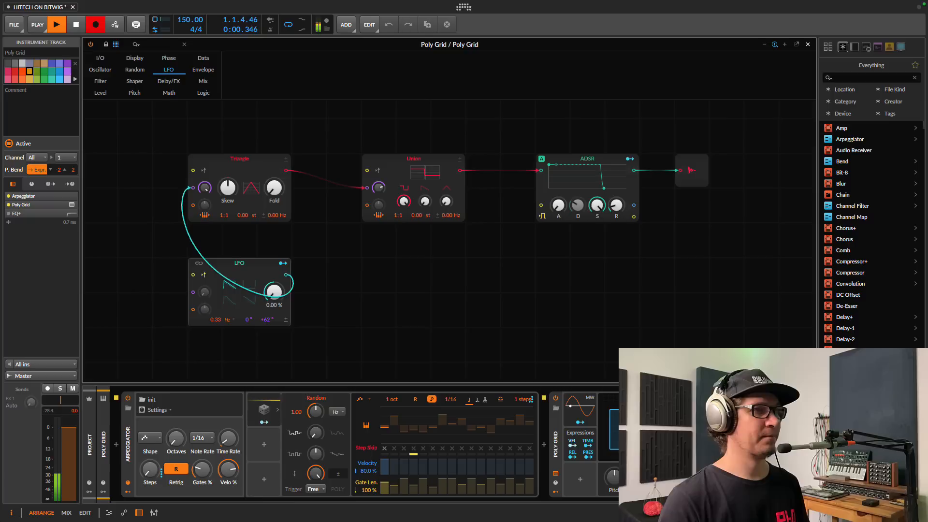
{"action": "left_click_drag", "start_coordinate": [596, 205], "coordinate": [581, 207]}
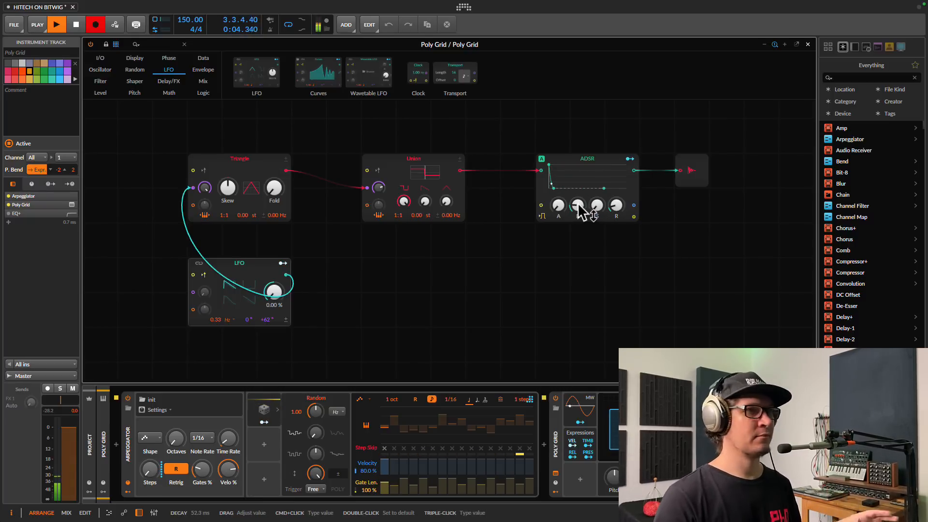
{"action": "left_click_drag", "start_coordinate": [604, 213], "coordinate": [603, 201]}
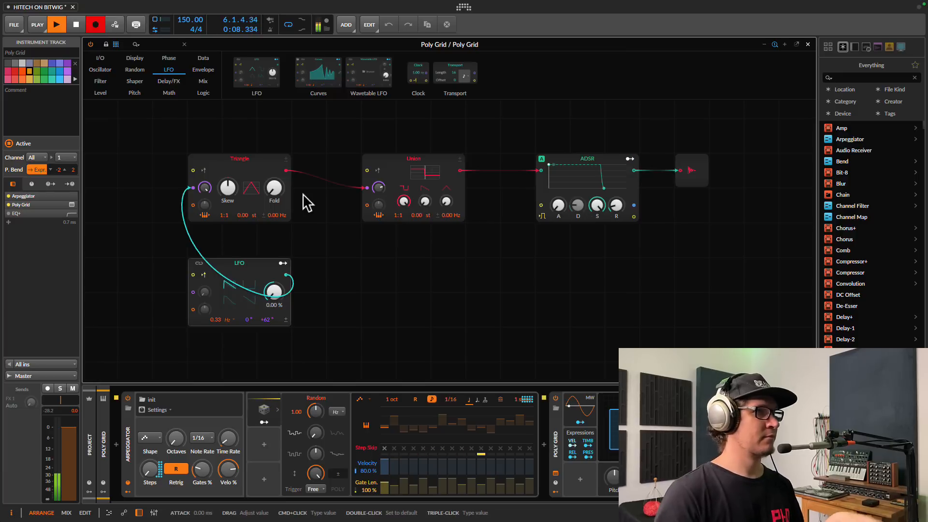
Push Triangle's phase modulation to 800% and raise Union's phase-modulation amount.
{"action": "left_click_drag", "start_coordinate": [379, 190], "coordinate": [379, 193]}
{"action": "left_click_drag", "start_coordinate": [205, 190], "coordinate": [205, 184]}
{"action": "left_click_drag", "start_coordinate": [378, 190], "coordinate": [379, 187]}
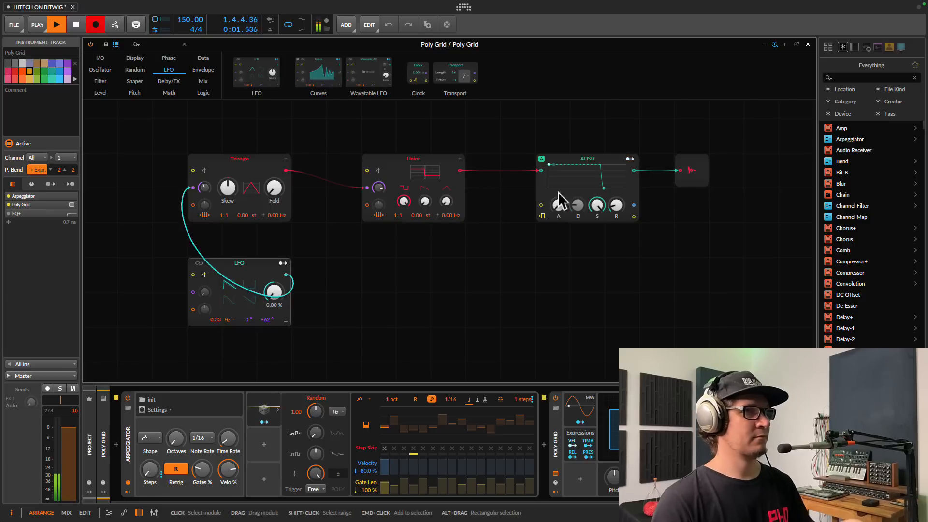
Set sustain to 43% and decay to 61.2 ms, cut Triangle PM to 17.6% and Union's, then raise sustain.
{"action": "left_click_drag", "start_coordinate": [605, 217], "coordinate": [582, 206]}
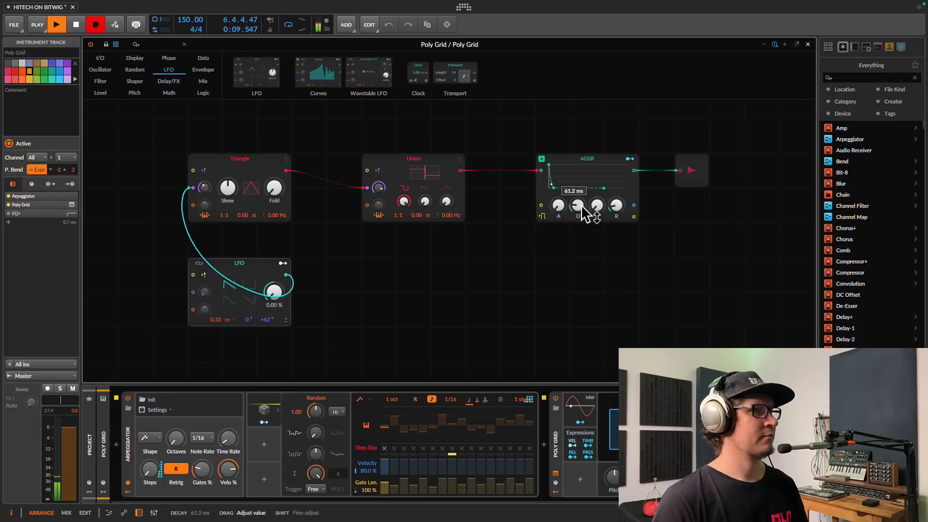
{"action": "left_click_drag", "start_coordinate": [583, 207], "coordinate": [582, 207]}
{"action": "left_click_drag", "start_coordinate": [203, 188], "coordinate": [202, 190]}
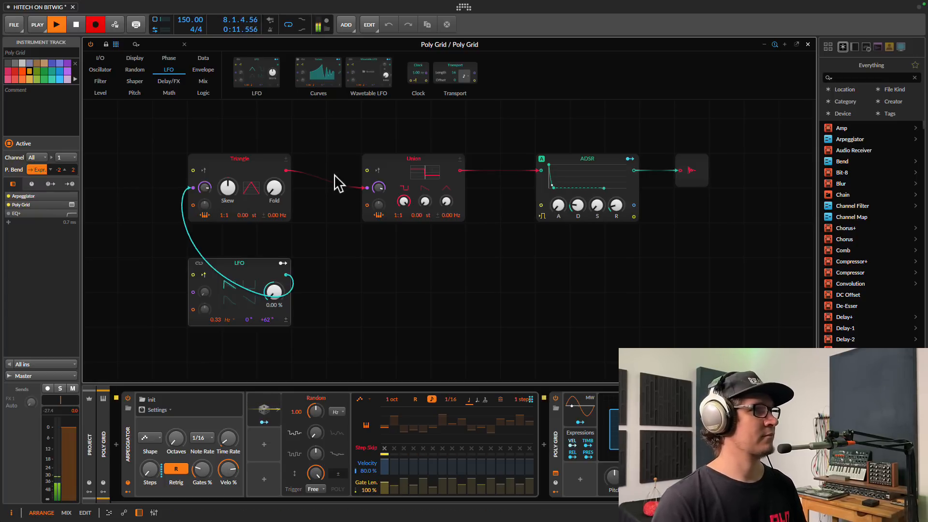
{"action": "left_click_drag", "start_coordinate": [378, 188], "coordinate": [376, 193]}
{"action": "left_click_drag", "start_coordinate": [204, 188], "coordinate": [205, 195]}
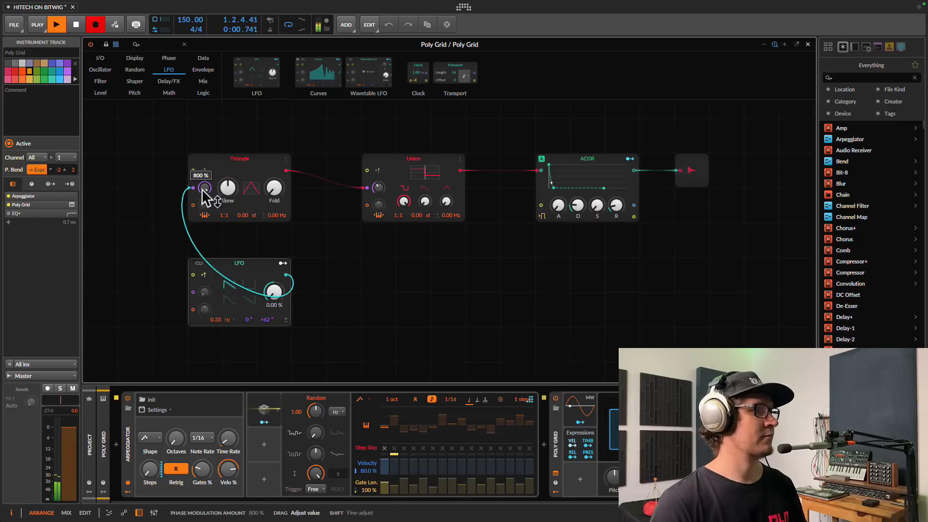
{"action": "left_click_drag", "start_coordinate": [598, 213], "coordinate": [551, 214]}
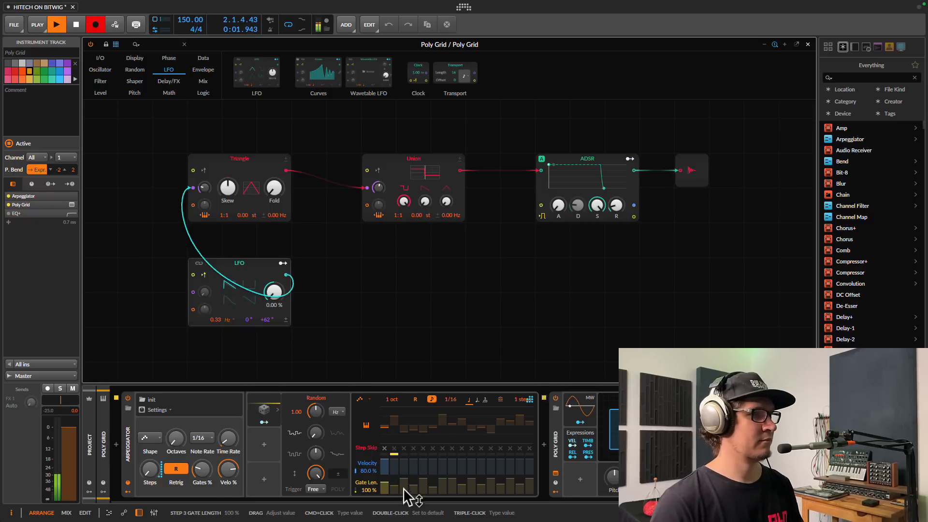
Reshape the arpeggiator gate lengths, lengthening steps 2–6, 9 and 11.
{"action": "mouse_move", "coordinate": [397, 491]}
{"action": "left_mouse_down"}
{"action": "mouse_move", "coordinate": [442, 493]}
{"action": "mouse_move", "coordinate": [432, 481]}
{"action": "left_mouse_up"}
{"action": "left_click_drag", "start_coordinate": [414, 486], "coordinate": [415, 483]}
{"action": "left_click_drag", "start_coordinate": [462, 485], "coordinate": [482, 481]}
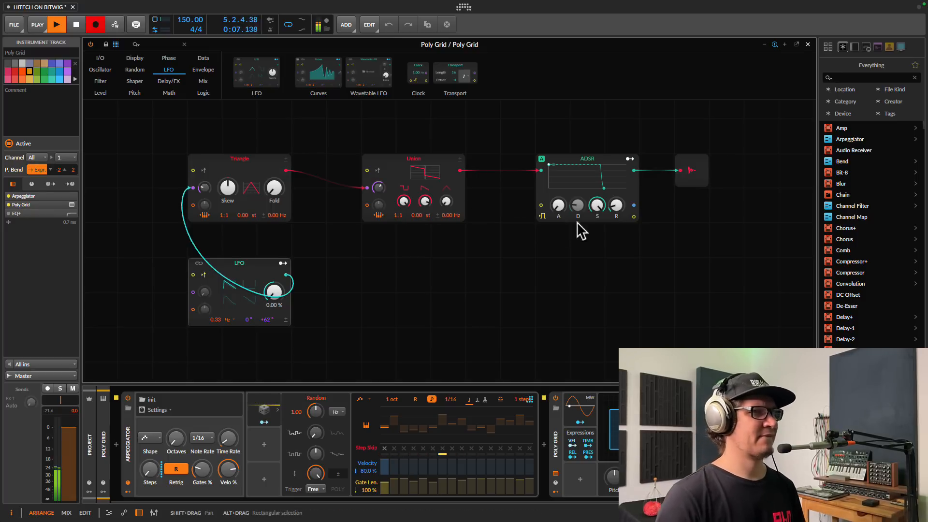
Drop the envelope sustain to 0.00% and lengthen the release to 1.44 s.
{"action": "left_click_drag", "start_coordinate": [600, 206], "coordinate": [597, 209]}
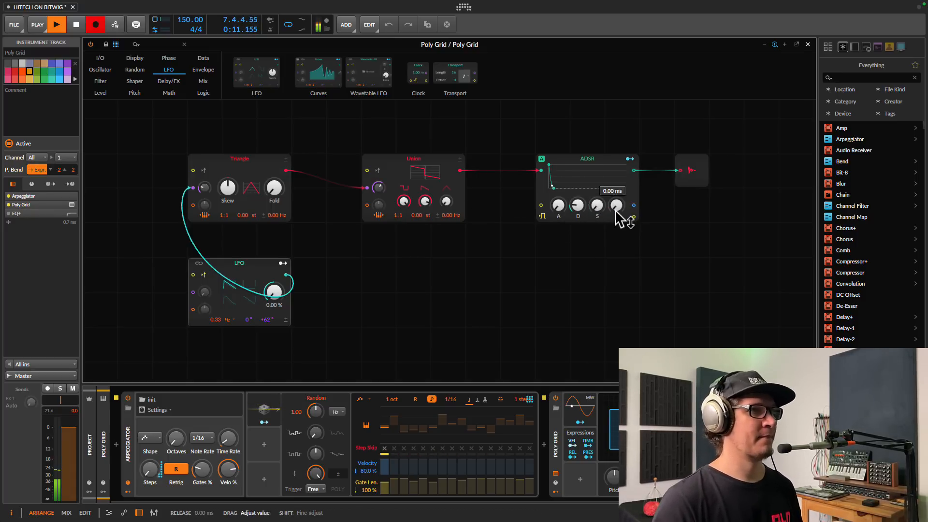
{"action": "left_click_drag", "start_coordinate": [617, 212], "coordinate": [586, 216]}
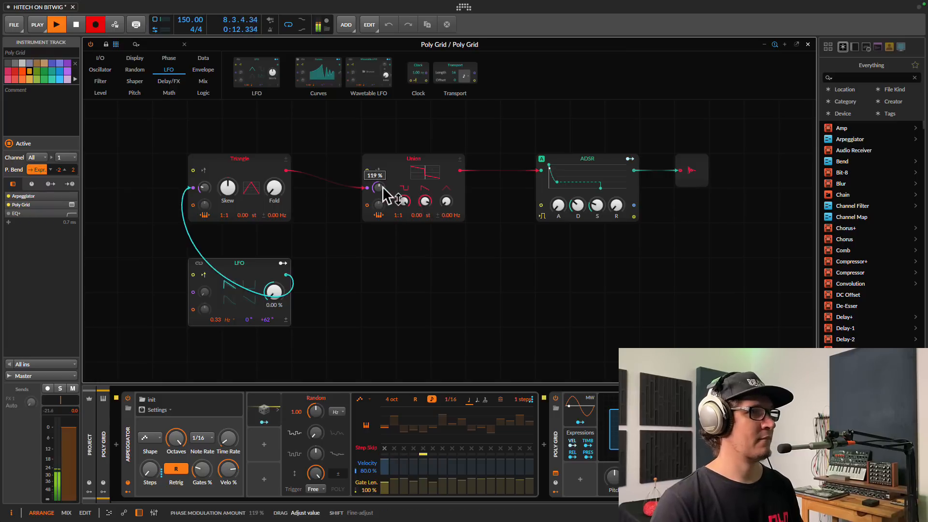
{"action": "scroll", "coordinate": [382, 186], "scroll_direction": "up", "scroll_amount": 5}
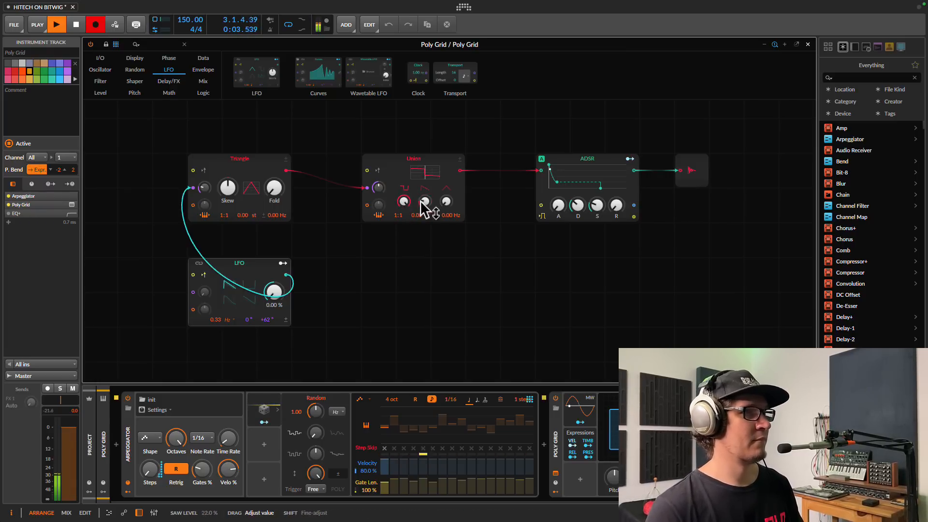
{"action": "mouse_move", "coordinate": [205, 190]}
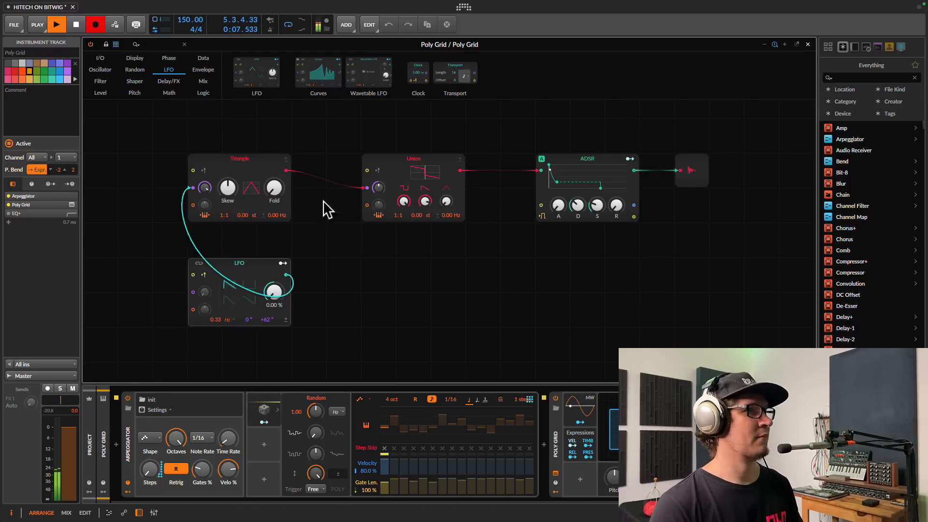
{"action": "mouse_move", "coordinate": [384, 192]}
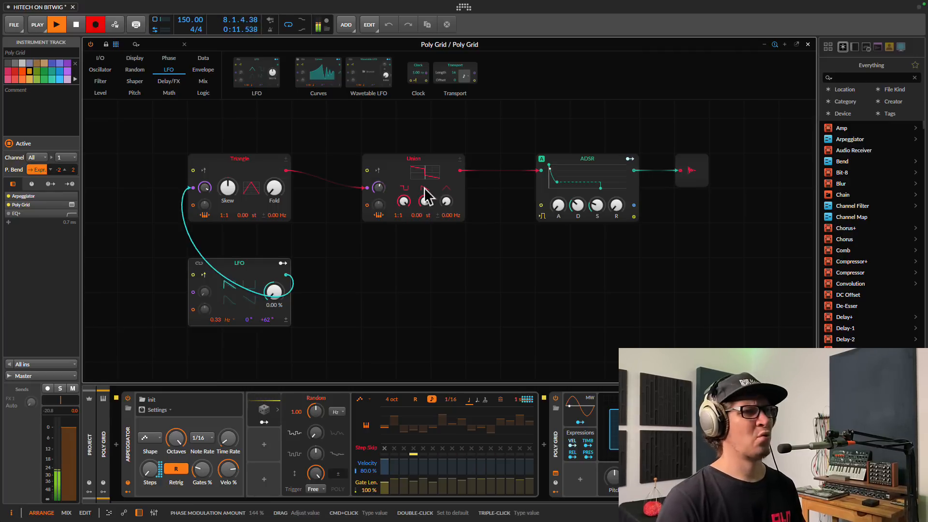
Stop the recording, close the Poly Grid editor, and move the Audio 7 #1 clip to bars 9–17.
{"action": "key", "text": "space"}
{"action": "left_click", "coordinate": [808, 45]}
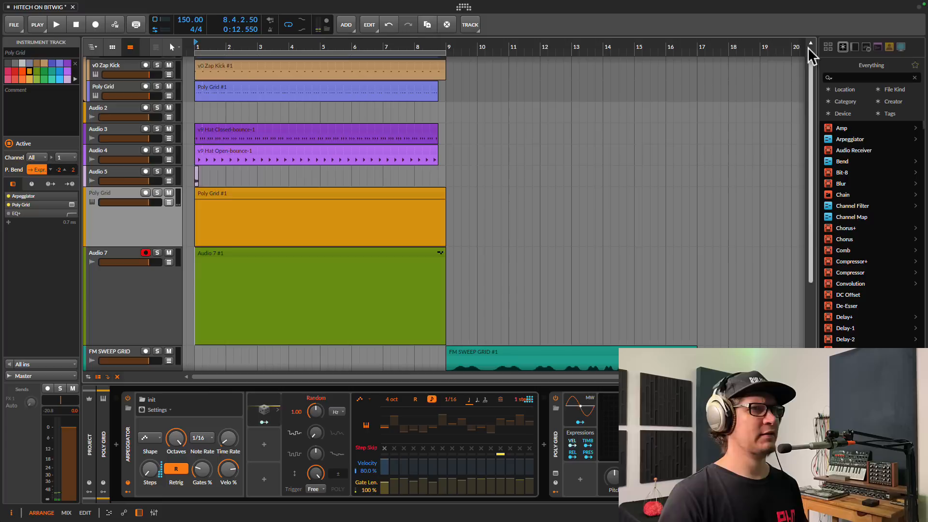
{"action": "scroll", "coordinate": [408, 276], "scroll_direction": "down", "scroll_amount": 4}
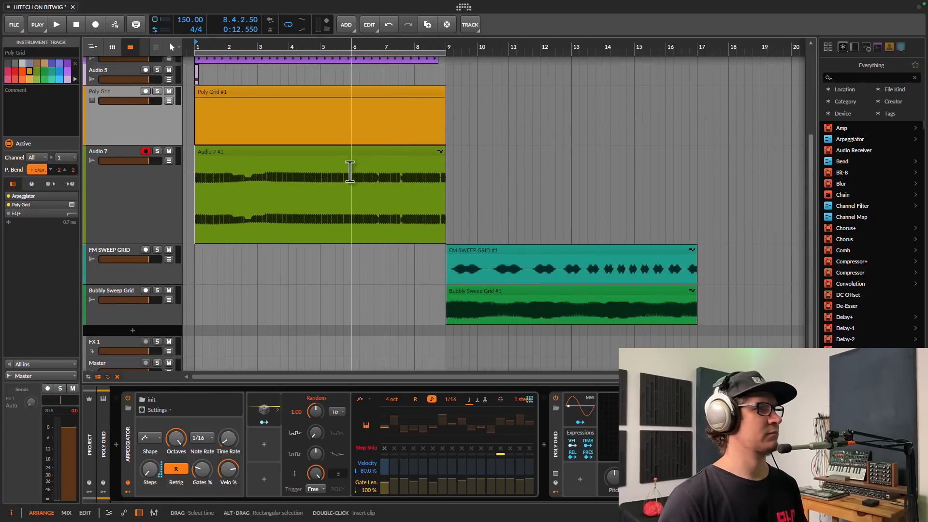
{"action": "left_click_drag", "start_coordinate": [357, 160], "coordinate": [589, 160]}
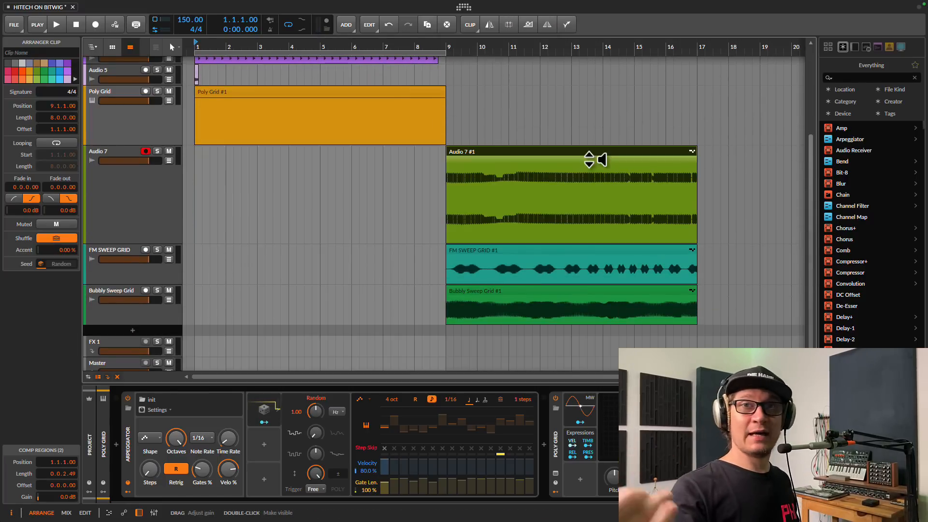